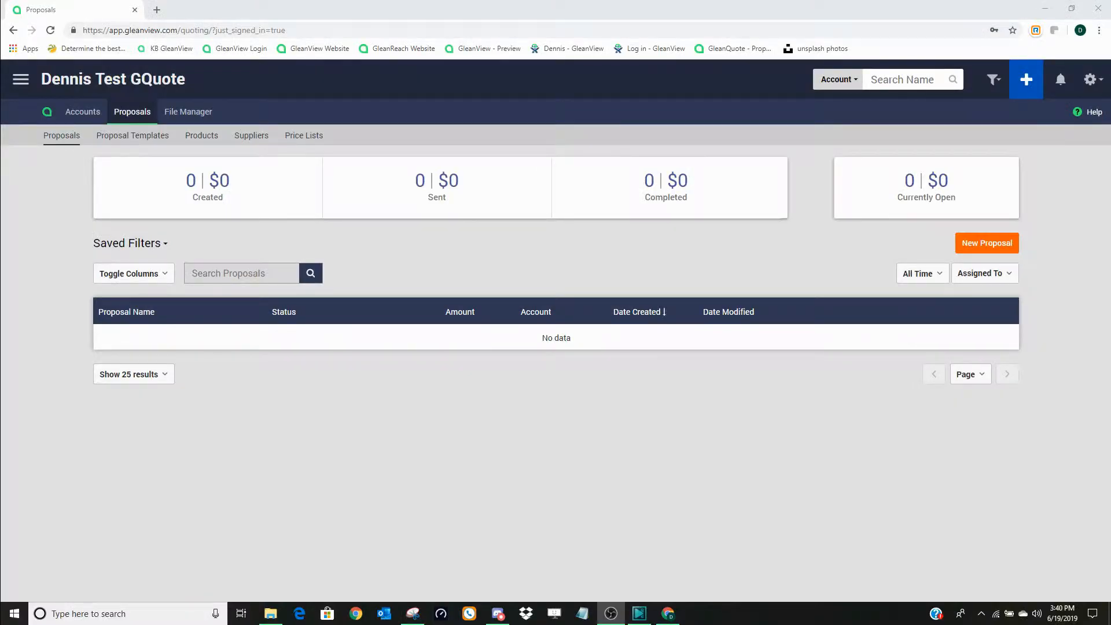
Start a new proposal and connect it to the GleanView (Sample) account.
mouse_move(82, 112)
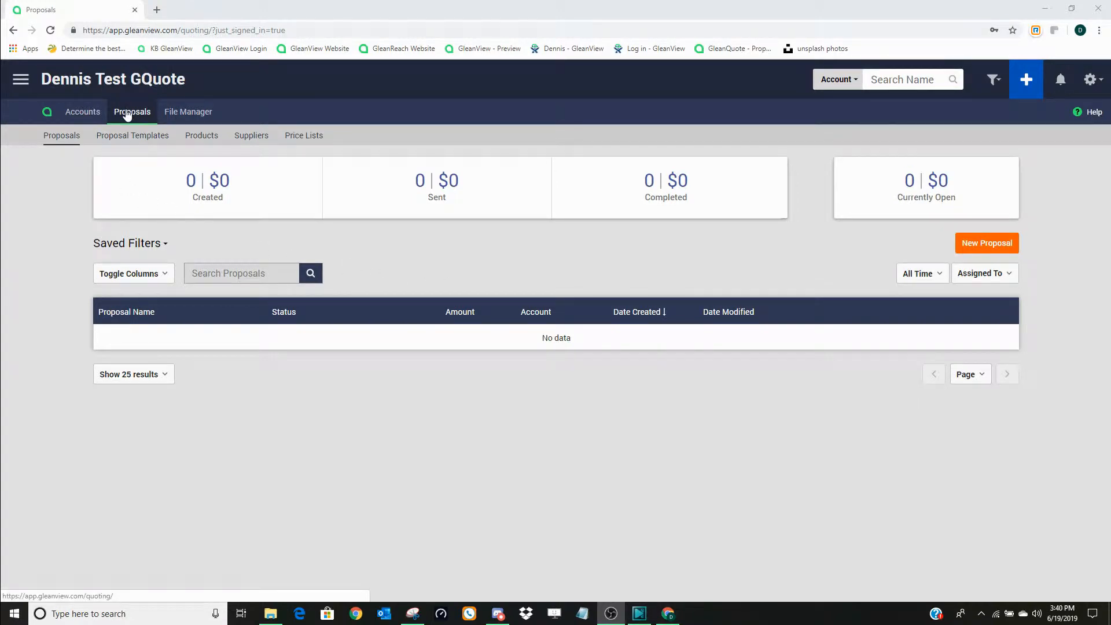
click(988, 249)
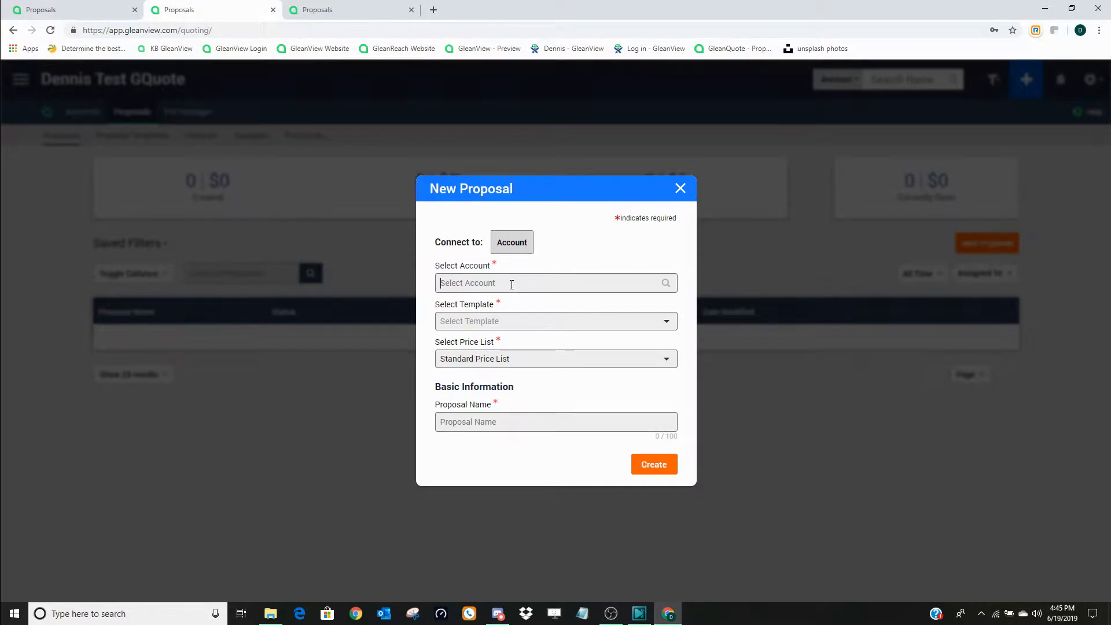
click(528, 330)
scroll(578, 463, down, 3)
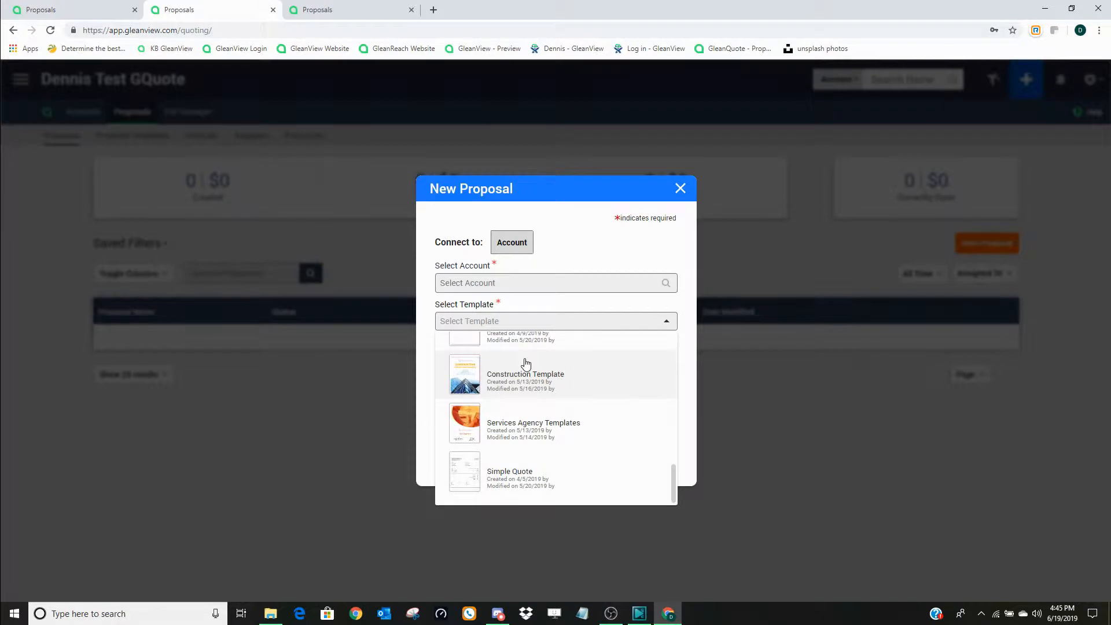
scroll(525, 364, up, 4)
click(502, 283)
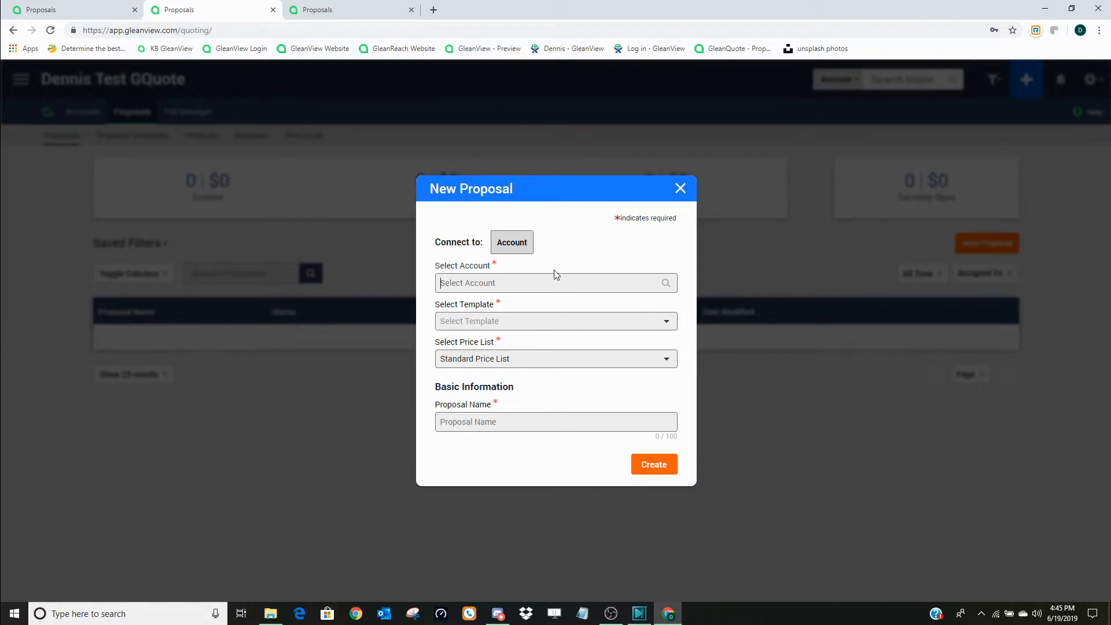
text(sample)
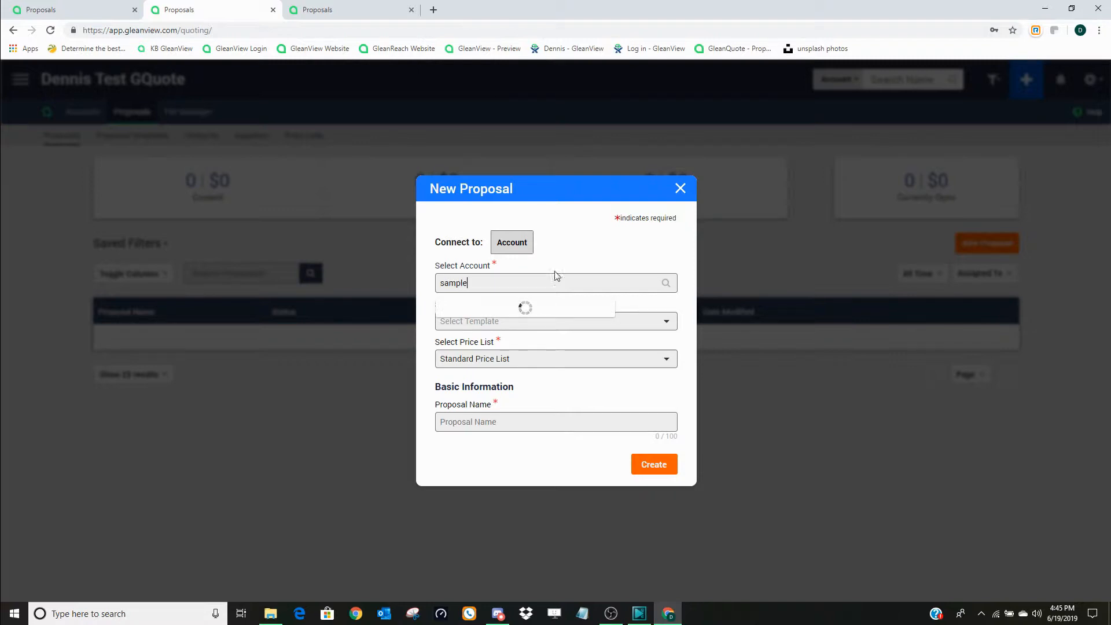
click(512, 318)
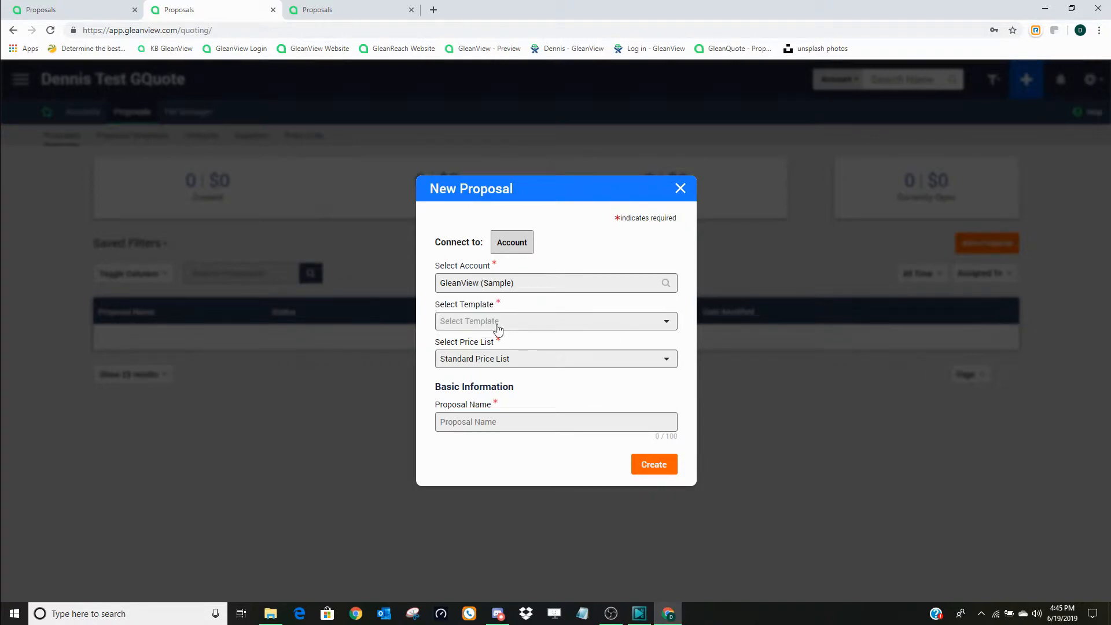
Base the proposal on Services Agency Templates, name it Test Proposal, and create it.
click(497, 328)
scroll(567, 417, down, 2)
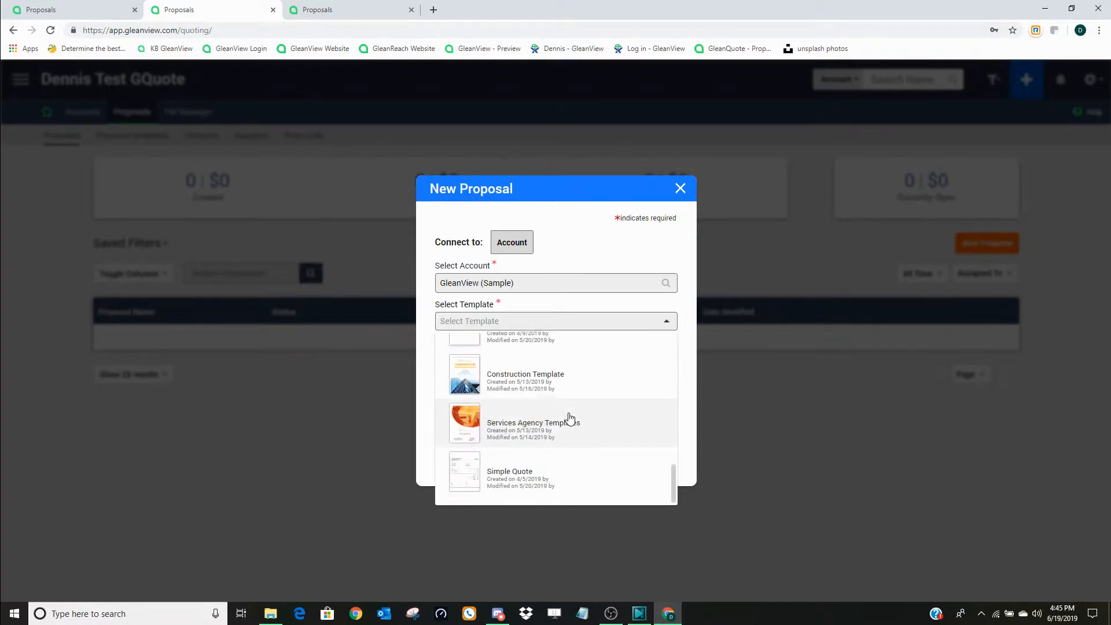
click(544, 429)
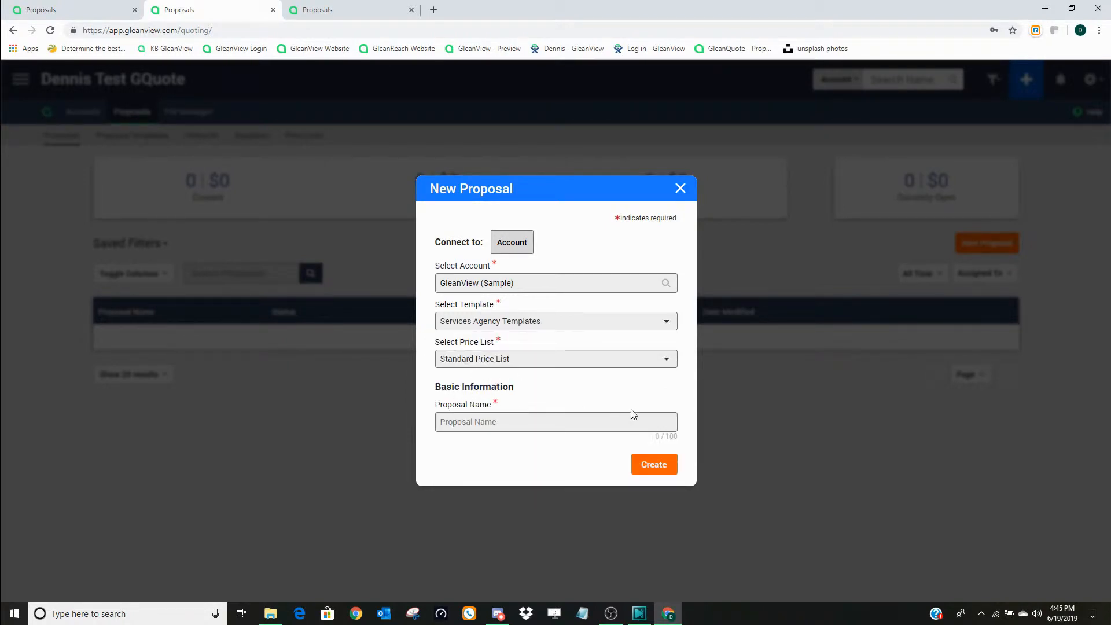
click(491, 421)
text(Test Proposal)
click(659, 464)
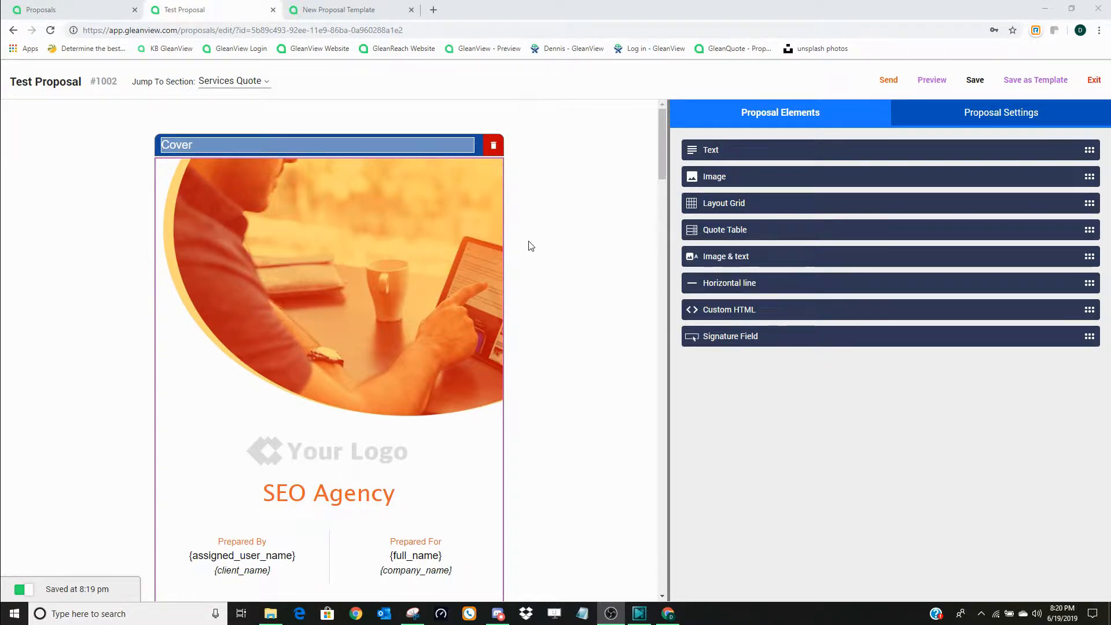
Open the quote table in the Services Quote section for editing.
scroll(607, 342, down, 10)
scroll(608, 342, down, 3)
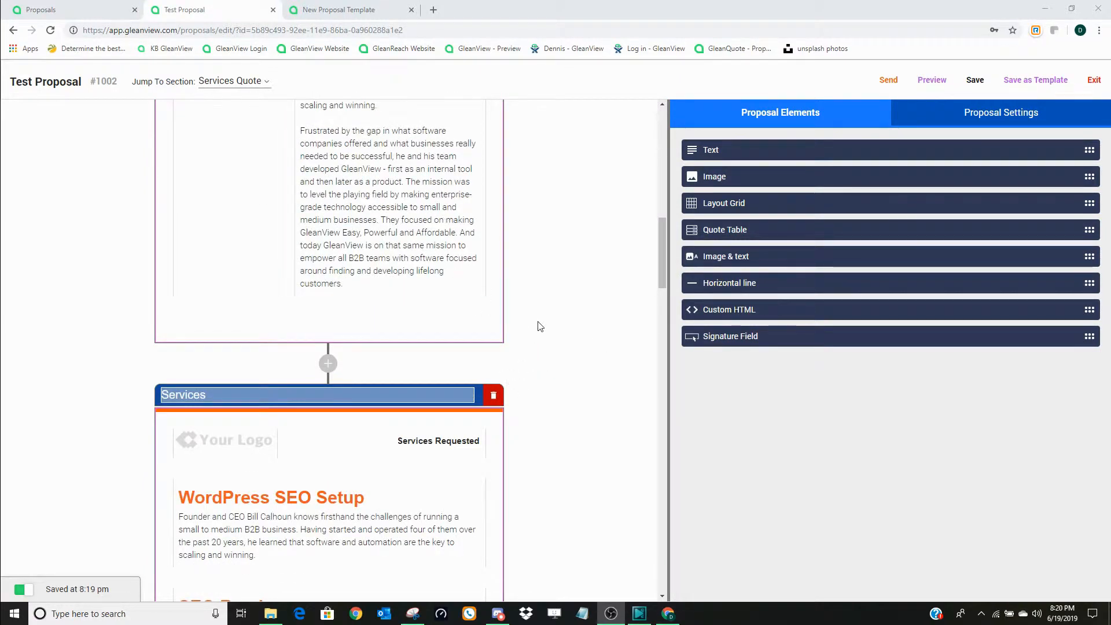
scroll(539, 323, down, 6)
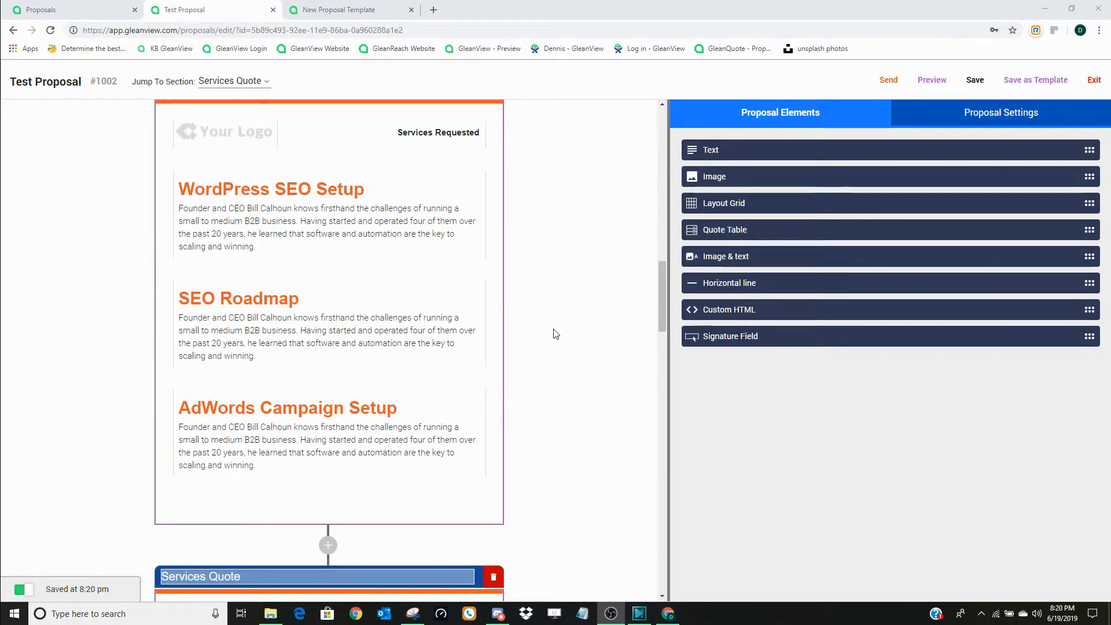
scroll(555, 331, down, 12)
scroll(556, 334, up, 3)
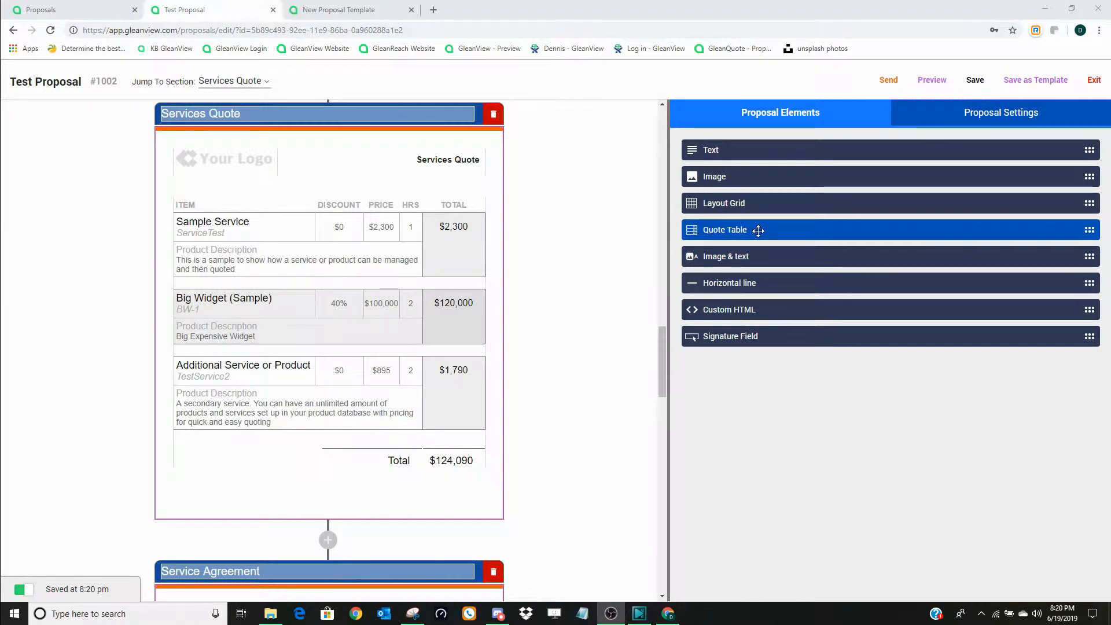
mouse_move(409, 233)
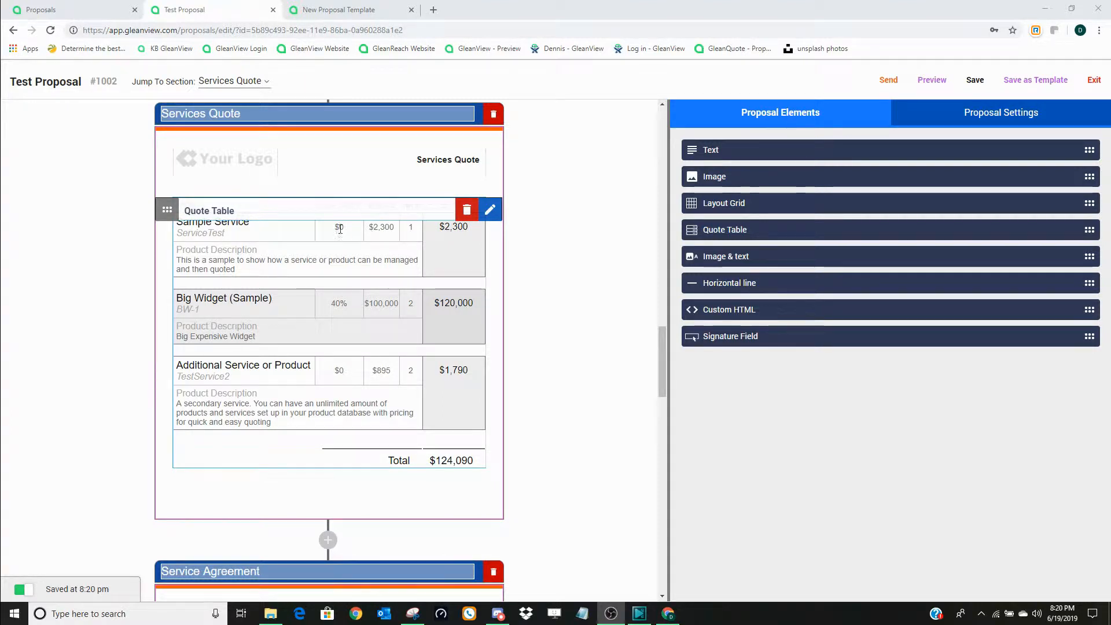
click(489, 214)
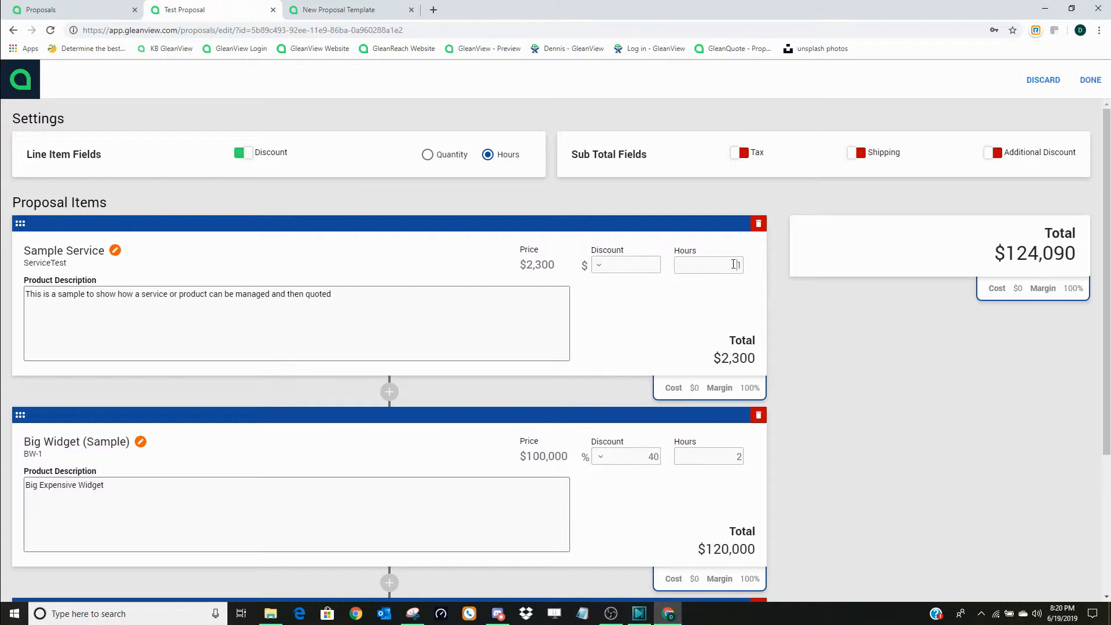
Set the Sample Service item to 2 hours with a fixed discount of $10.
drag(733, 264, 764, 263)
text(2)
click(599, 266)
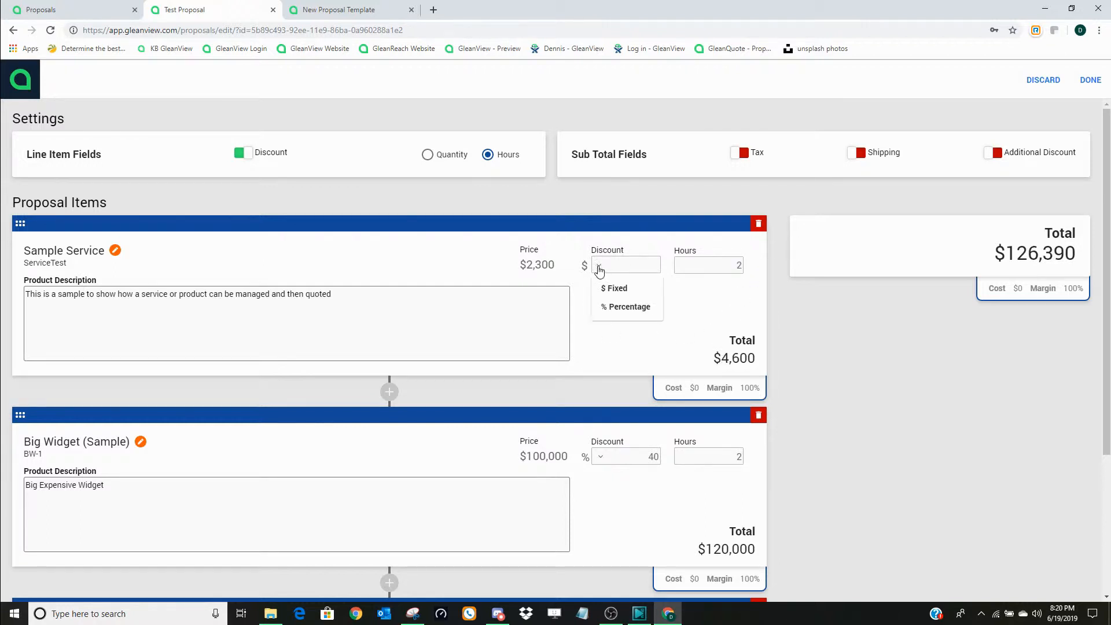
click(619, 295)
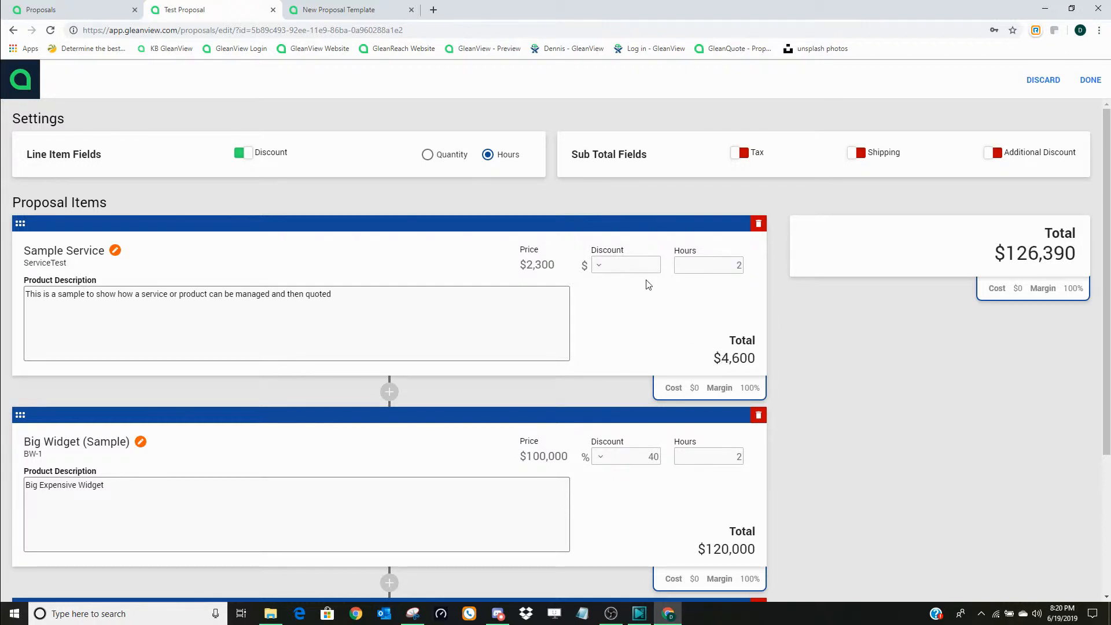
click(620, 264)
text(10)
Set the Big Widget (Sample) item's percentage discount to 20.
click(599, 458)
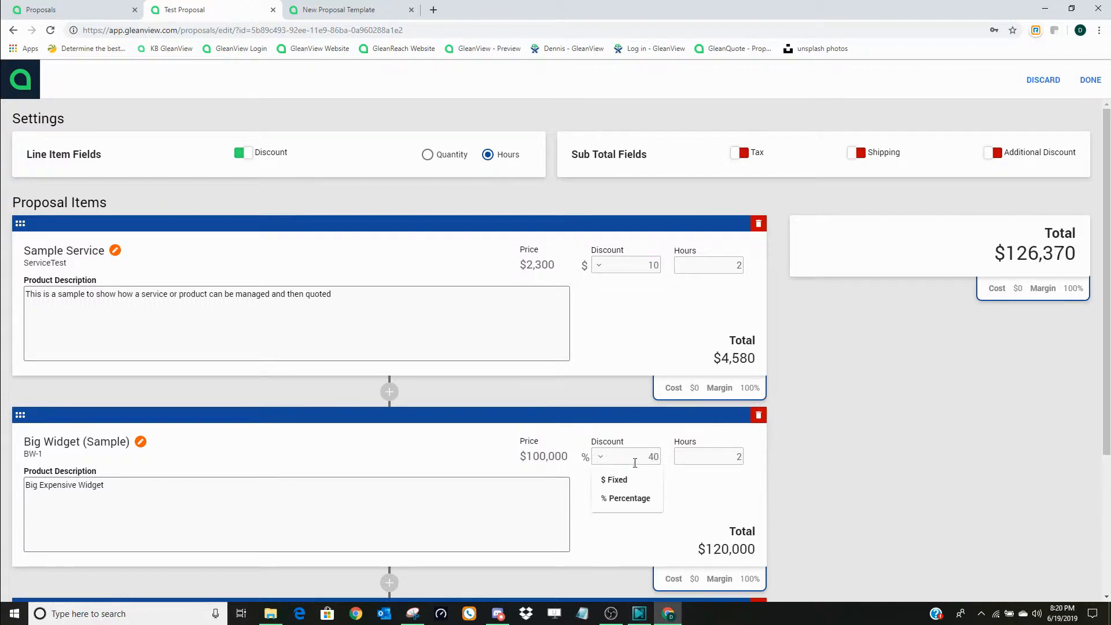
double_click(652, 458)
text(20)
click(681, 483)
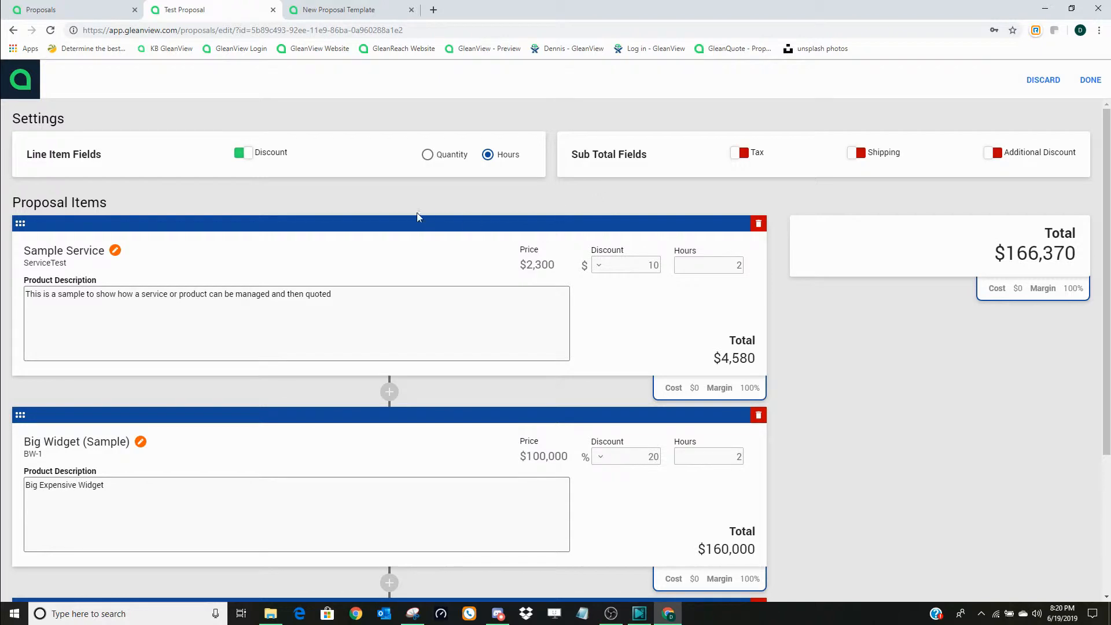
scroll(458, 297, down, 3)
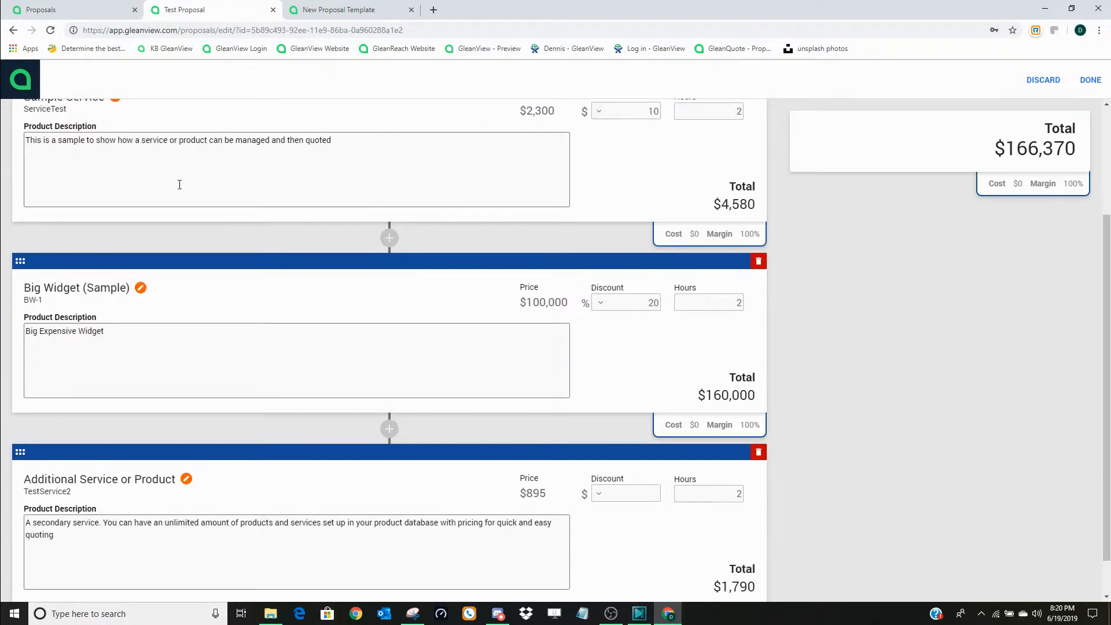
scroll(179, 183, up, 3)
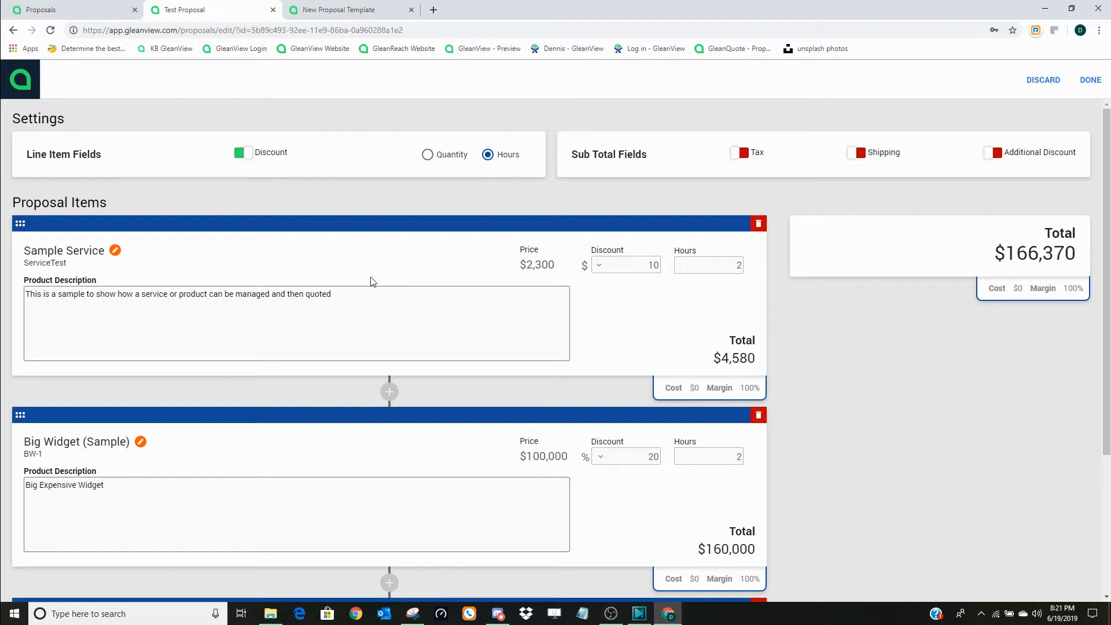
drag(29, 291, 341, 321)
click(353, 294)
Switch the additional discount subtotal on and back off, and apply the quote table changes.
click(991, 155)
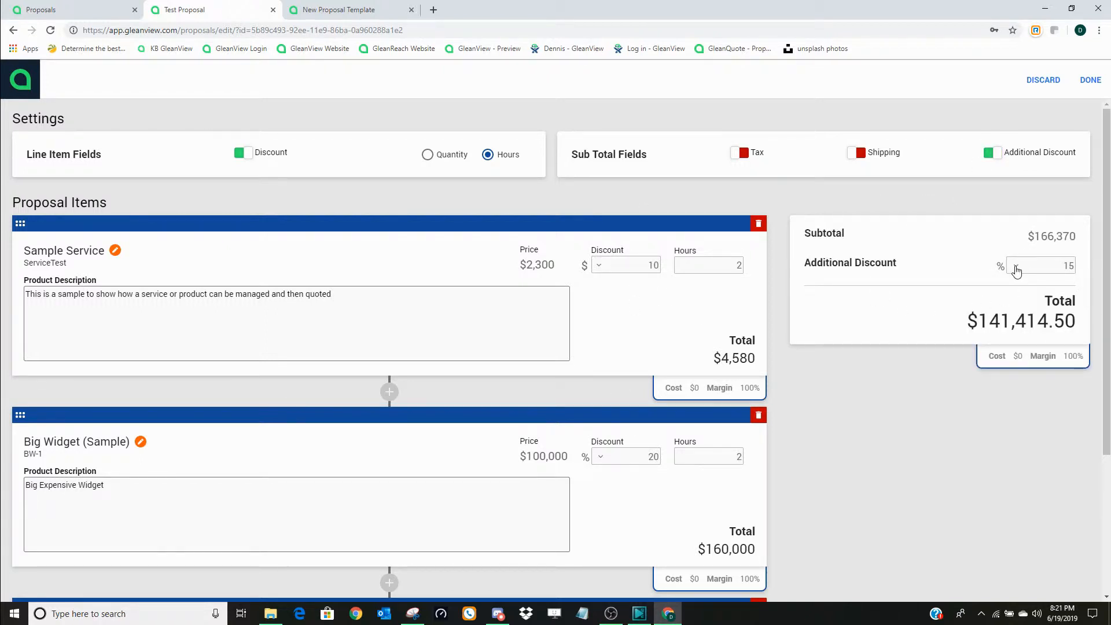
click(991, 154)
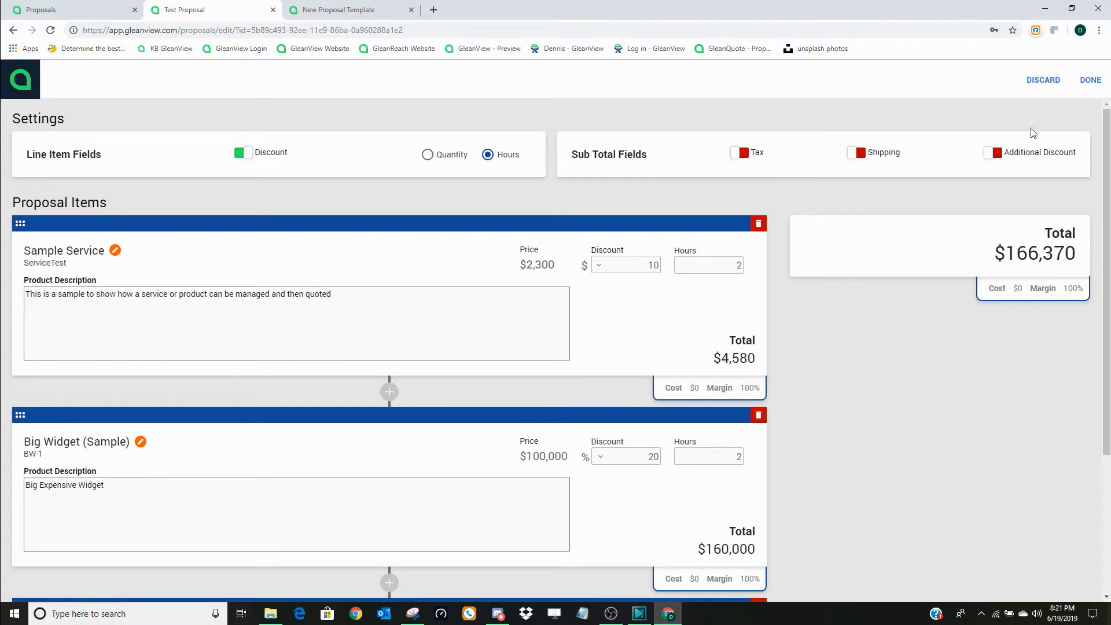
click(1087, 81)
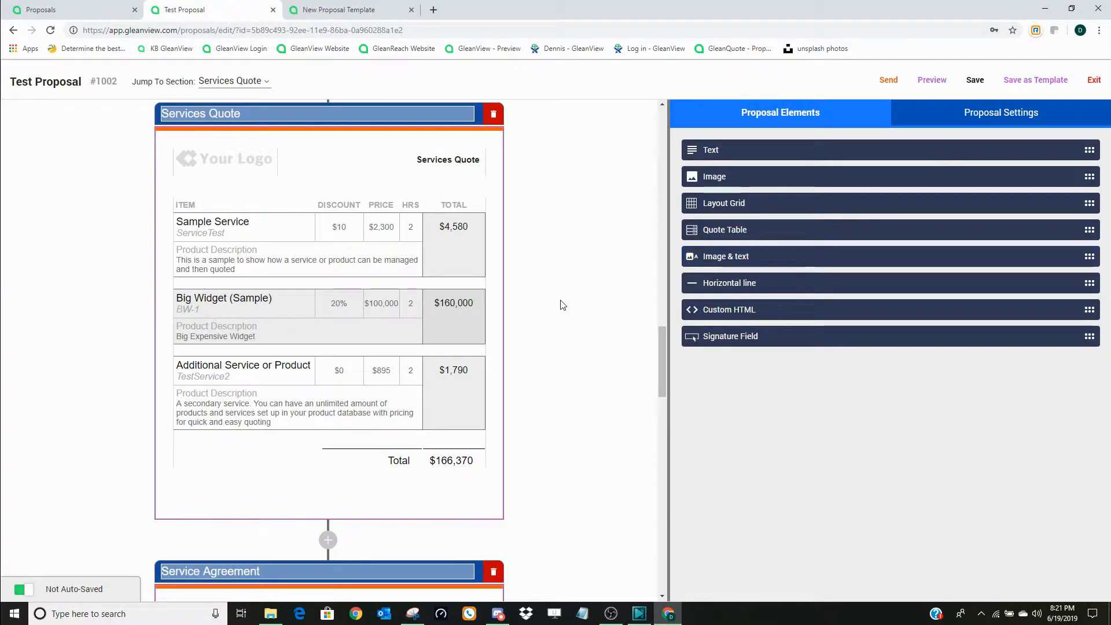
Confirm the already selected user and contact as signers in the signature field at the end of the Service Agreement.
scroll(560, 304, down, 10)
scroll(559, 303, down, 10)
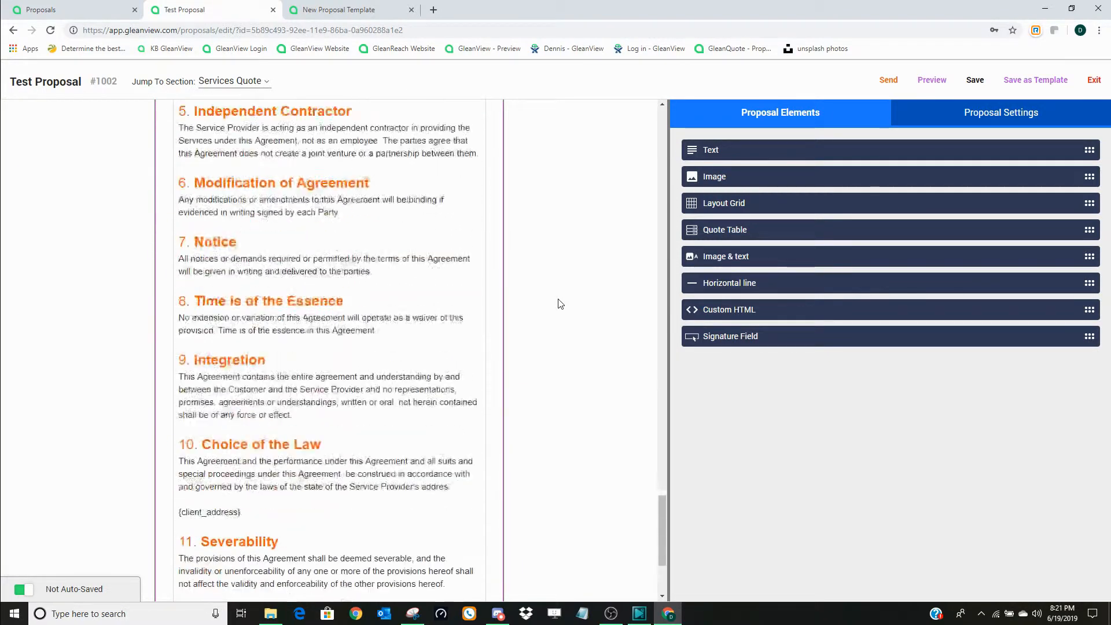
mouse_move(339, 521)
mouse_move(409, 488)
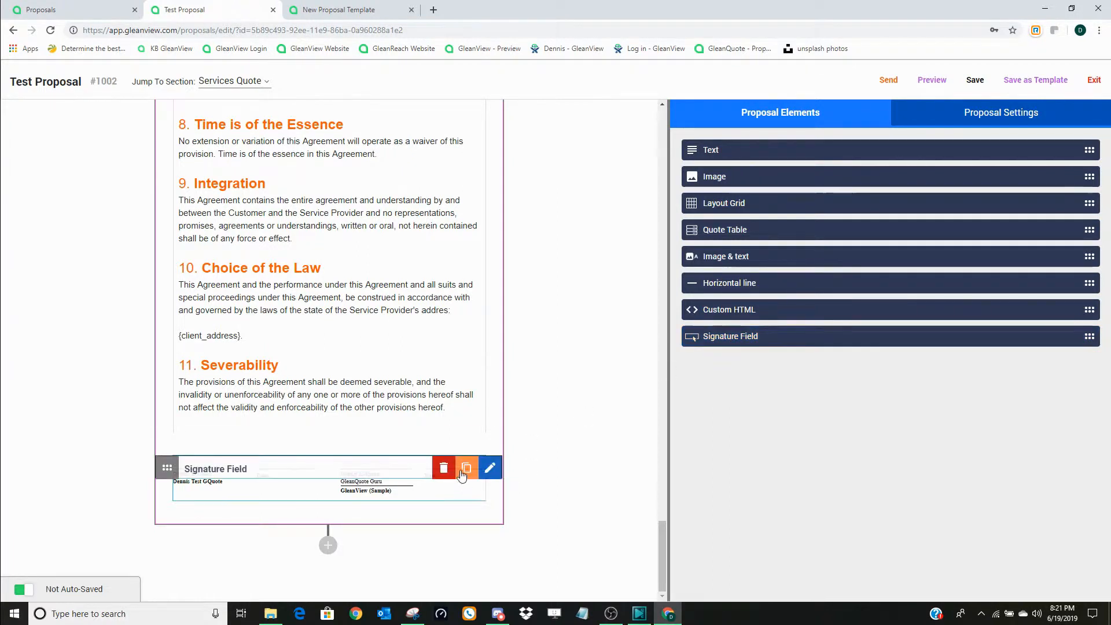
click(488, 471)
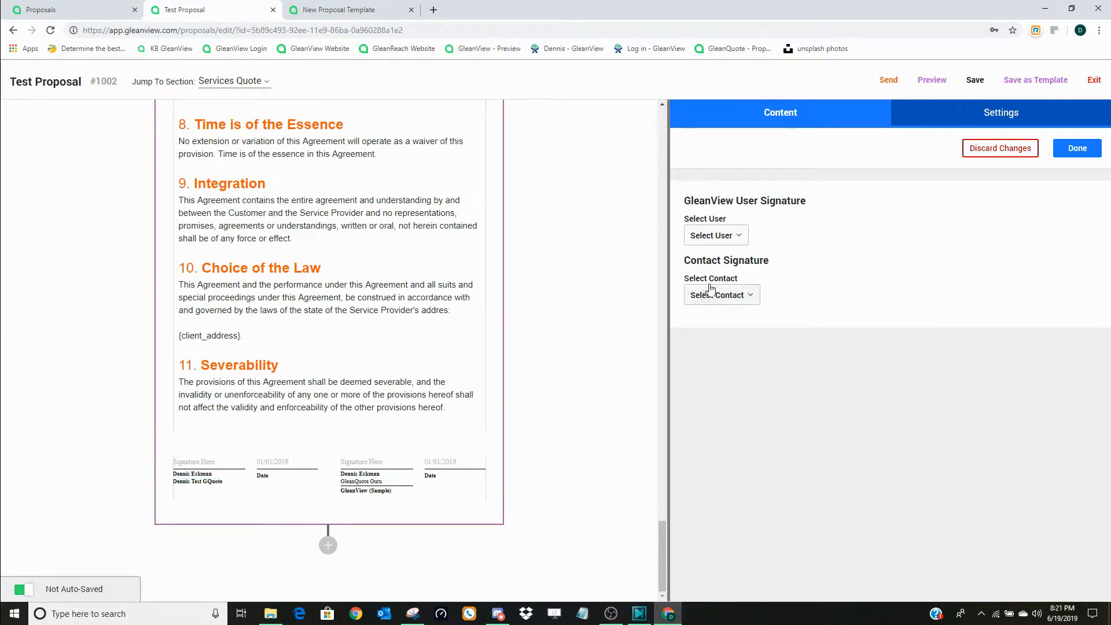
click(735, 236)
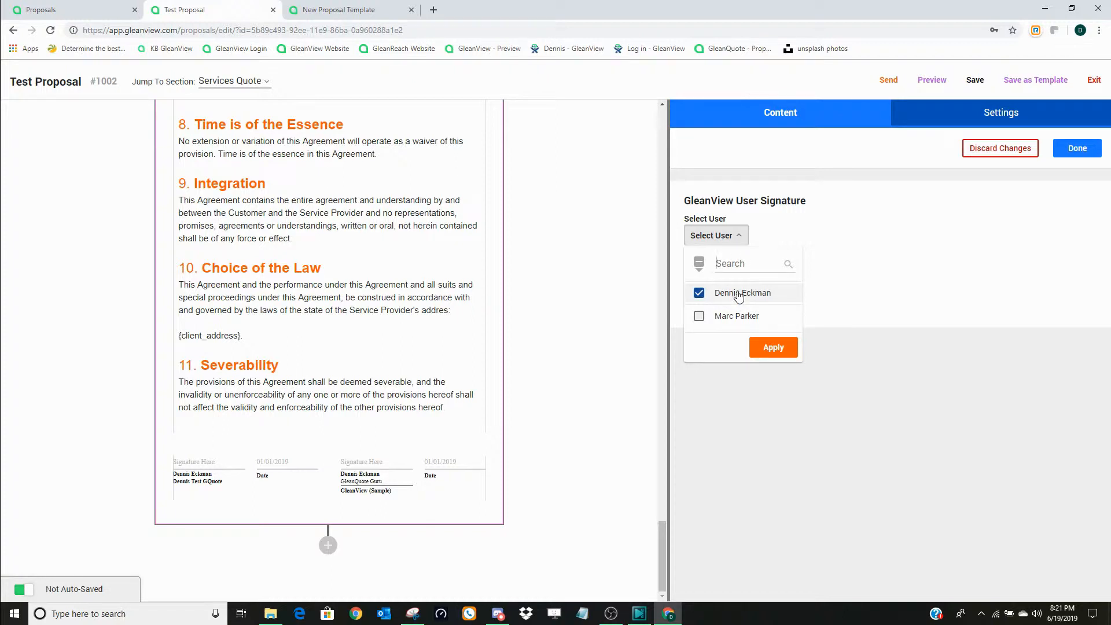
click(770, 349)
click(754, 296)
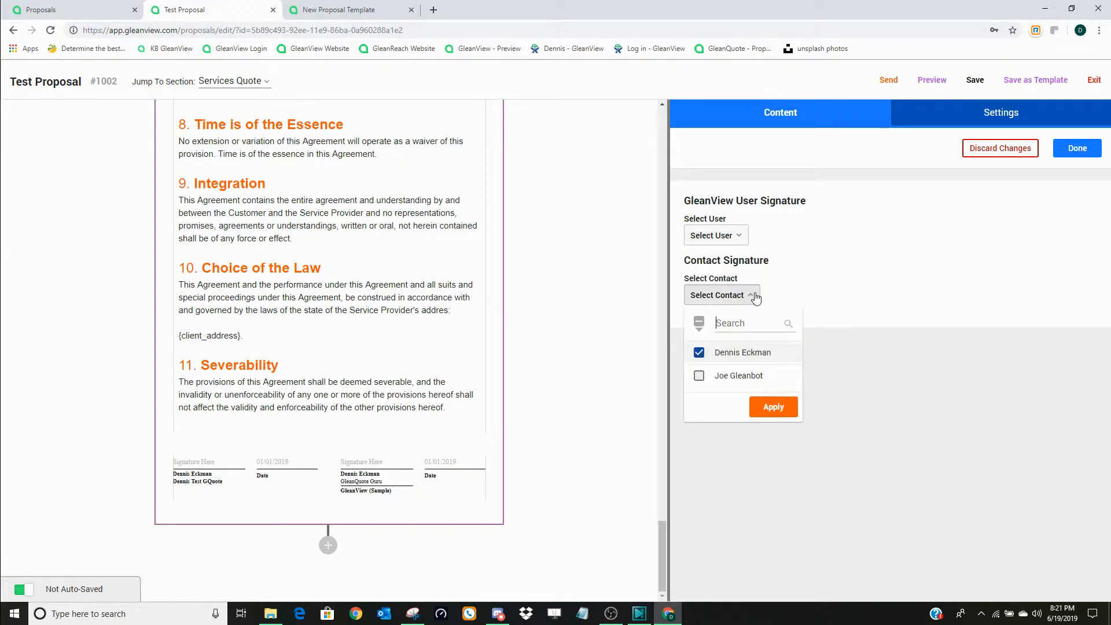
click(775, 409)
click(1077, 149)
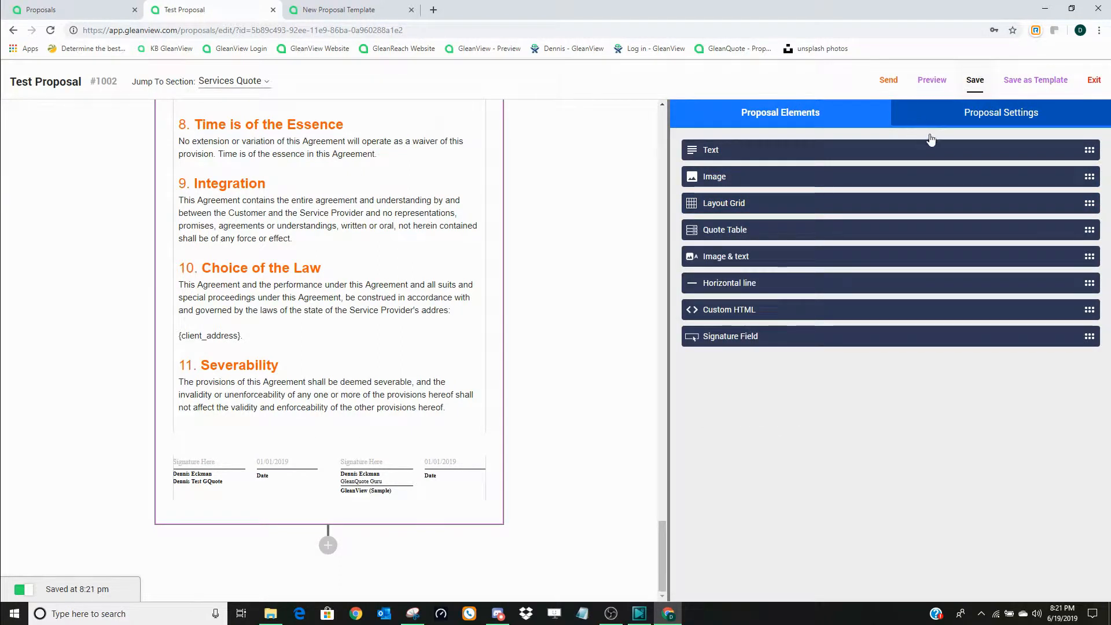
Preview the proposal in the tablet layout, review its sections through the service agreement, and close the preview.
click(929, 79)
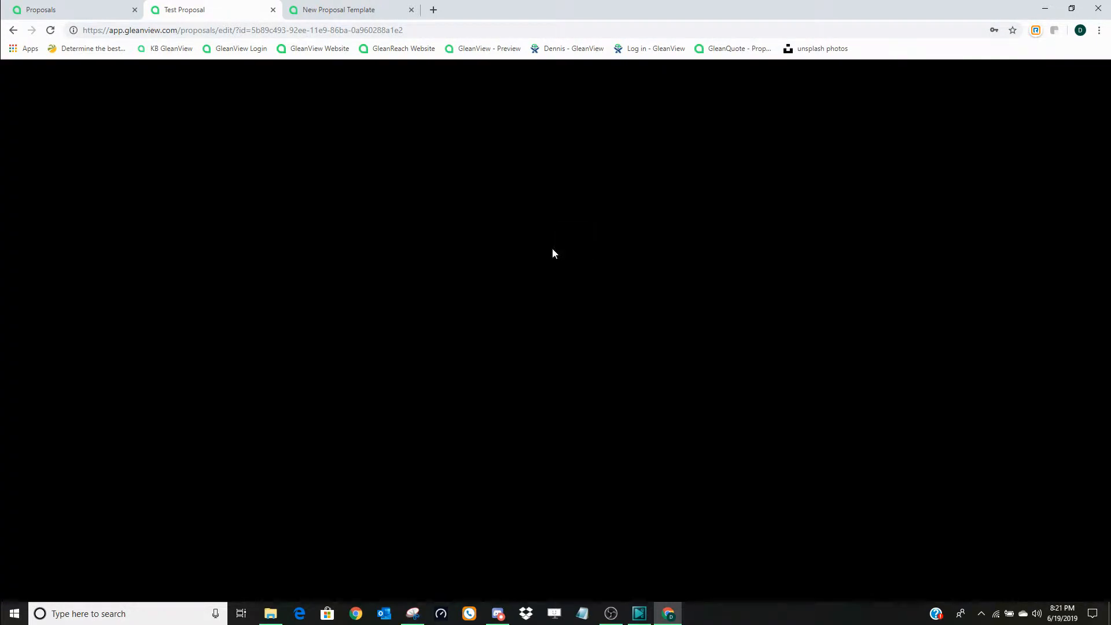
scroll(743, 265, down, 4)
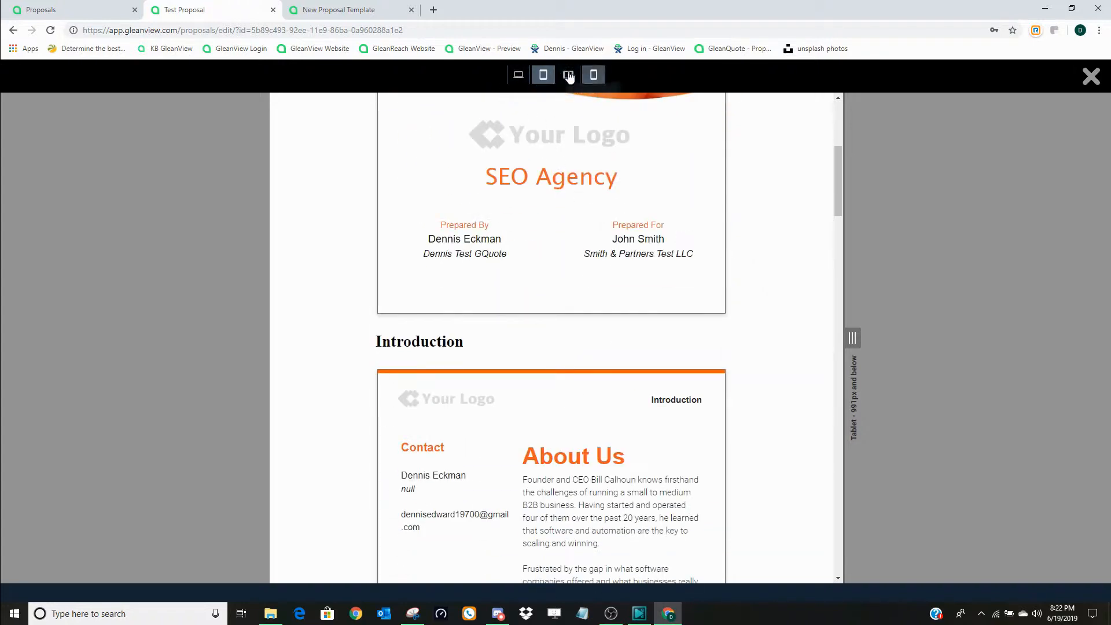
scroll(760, 288, down, 1)
scroll(760, 288, down, 20)
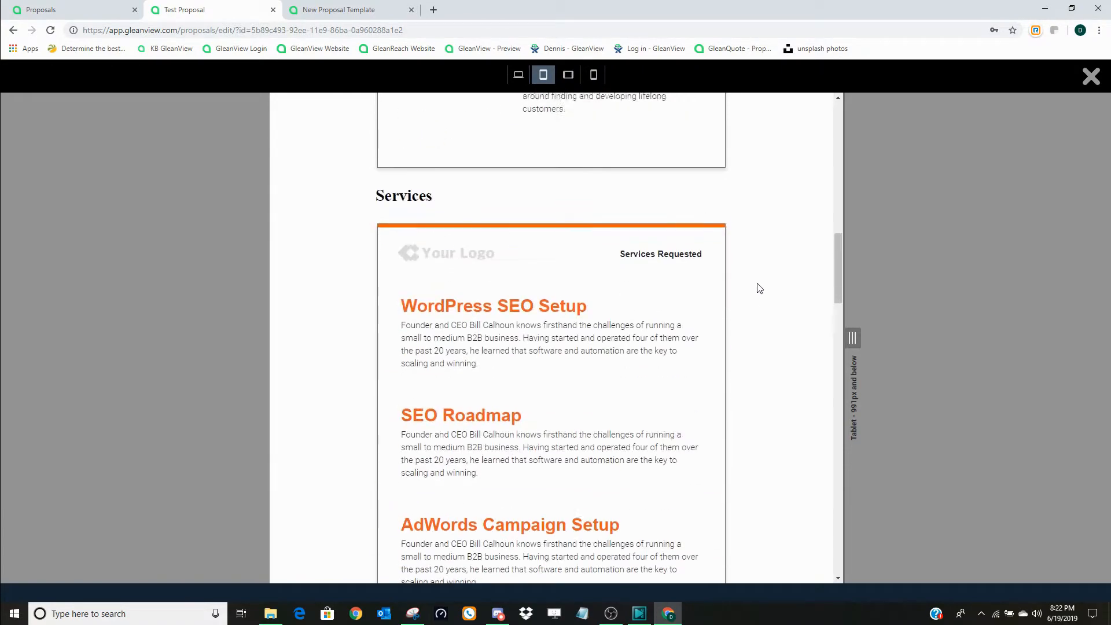
scroll(760, 288, down, 10)
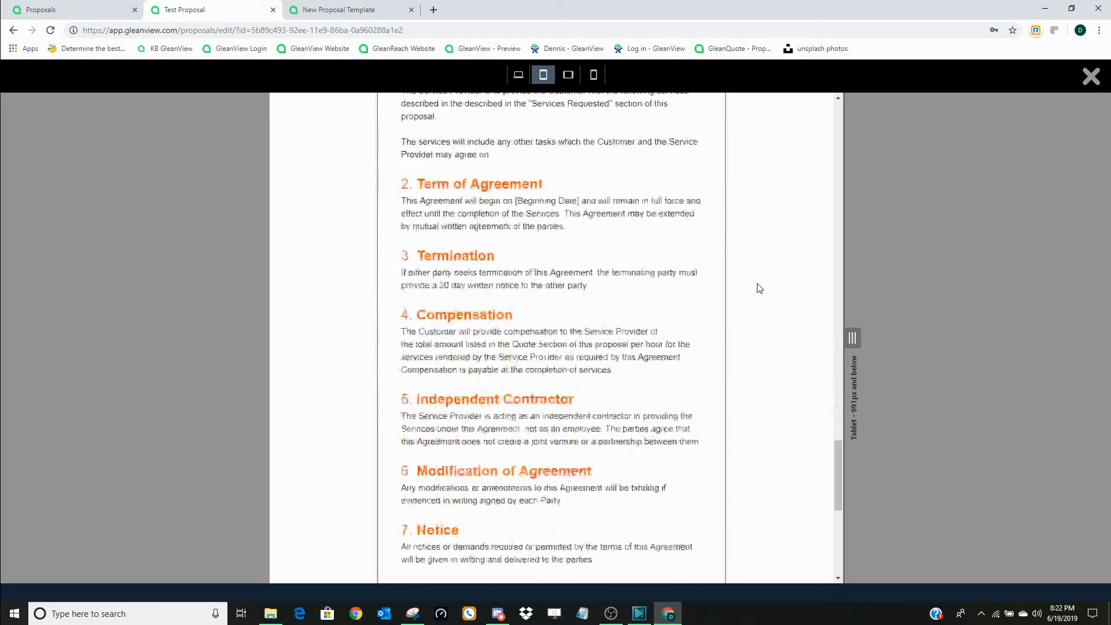
click(1087, 75)
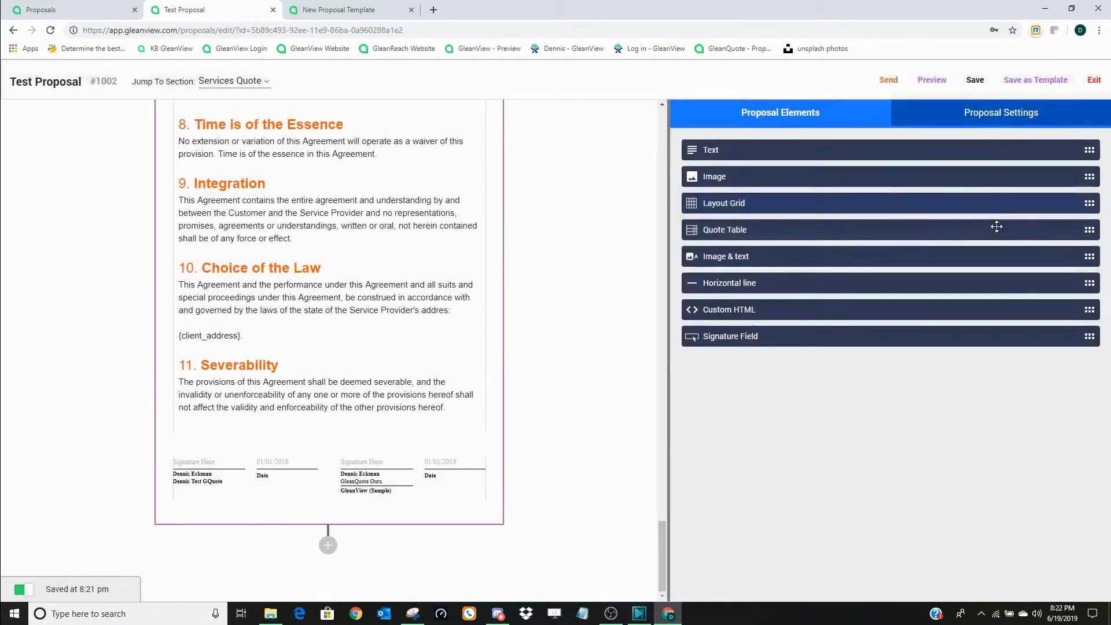
Exit the editor to view the Test Proposal's overview page, and reopen the proposal for editing.
click(889, 84)
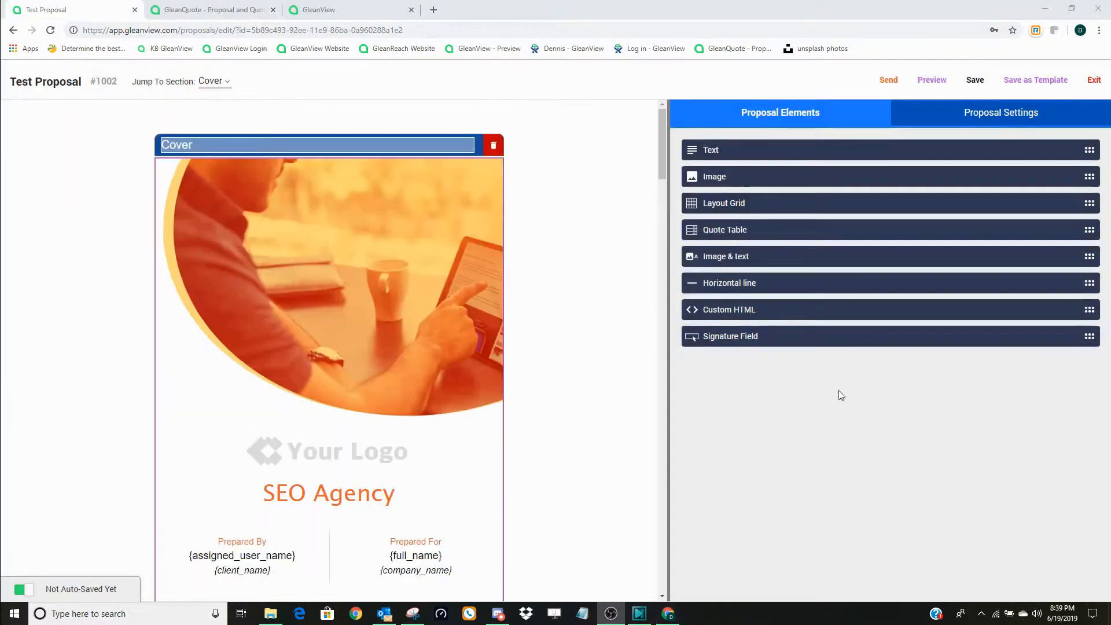
click(1092, 80)
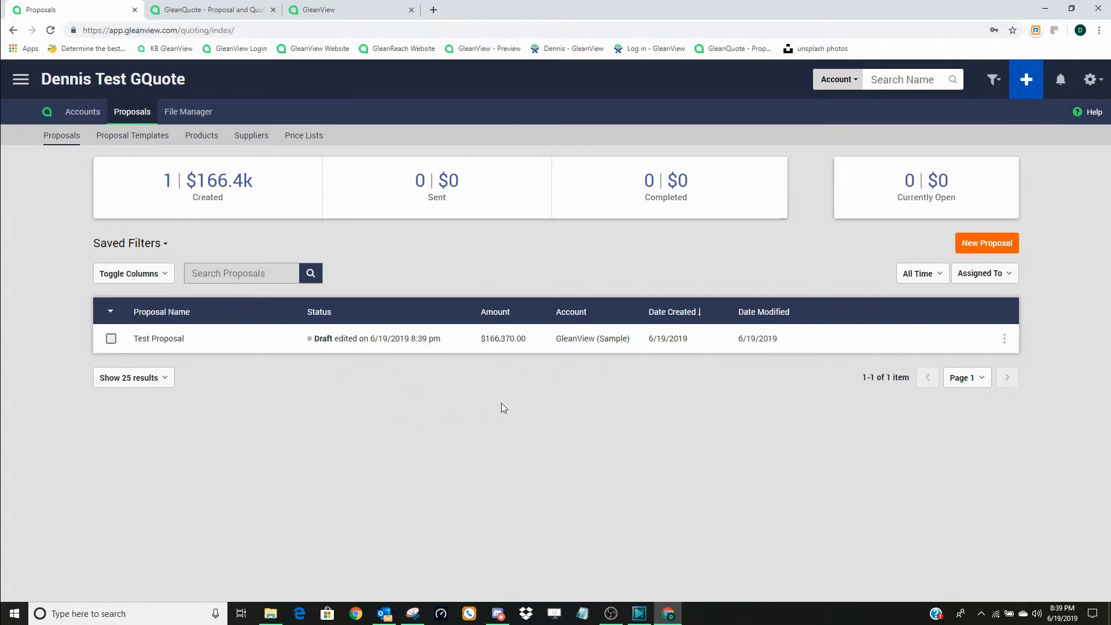
click(362, 342)
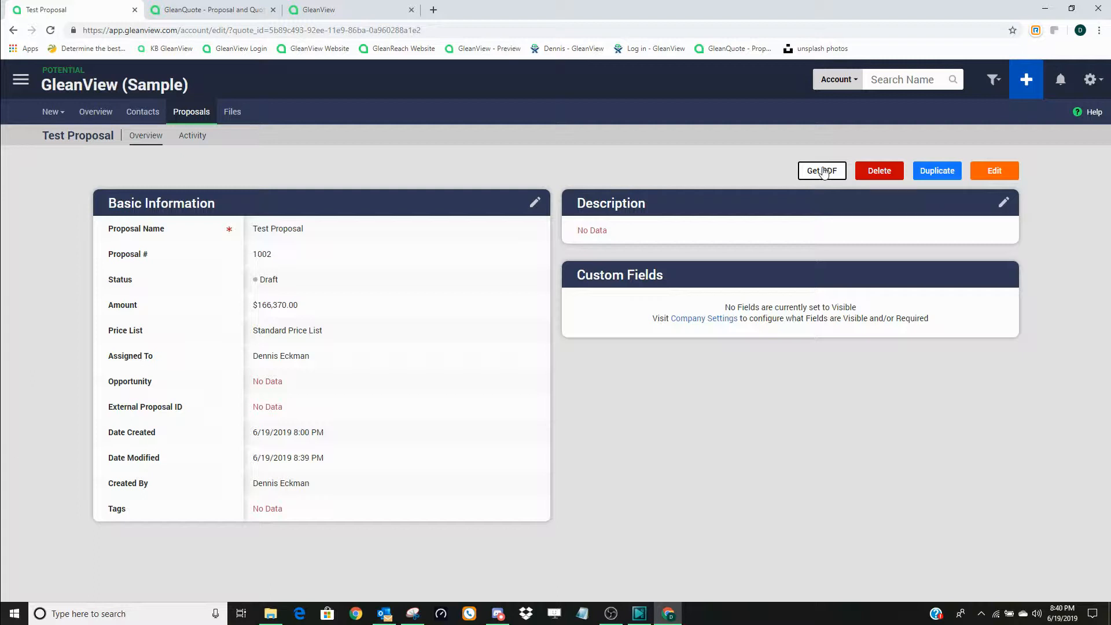
click(996, 172)
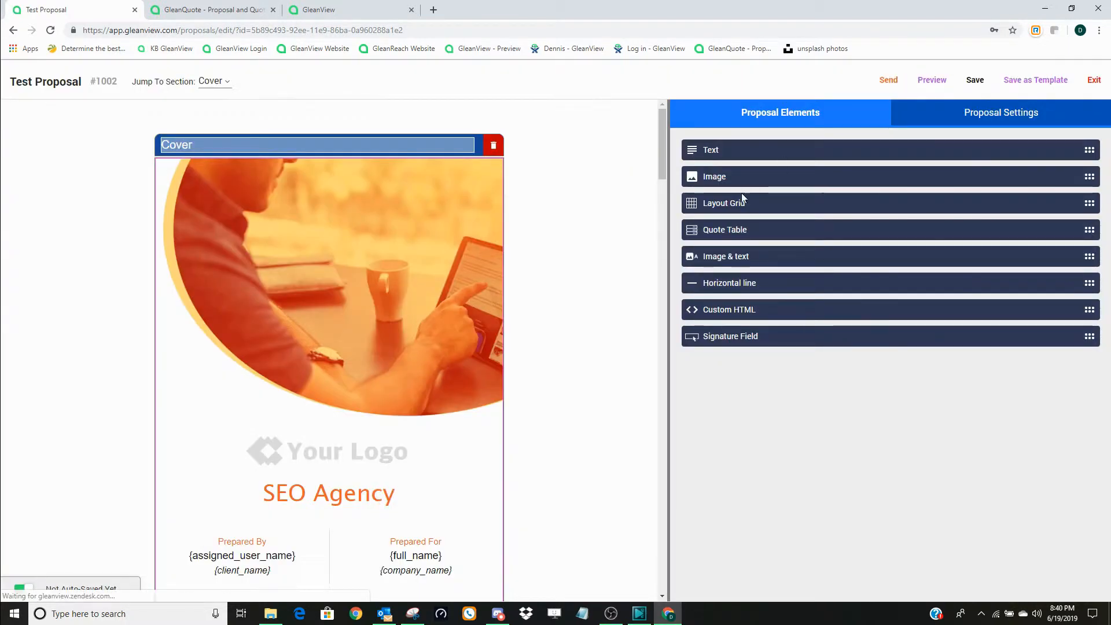
Open the sending options for the proposal, set it to expire after 30 days, and turn on reminders every 7 days.
click(885, 84)
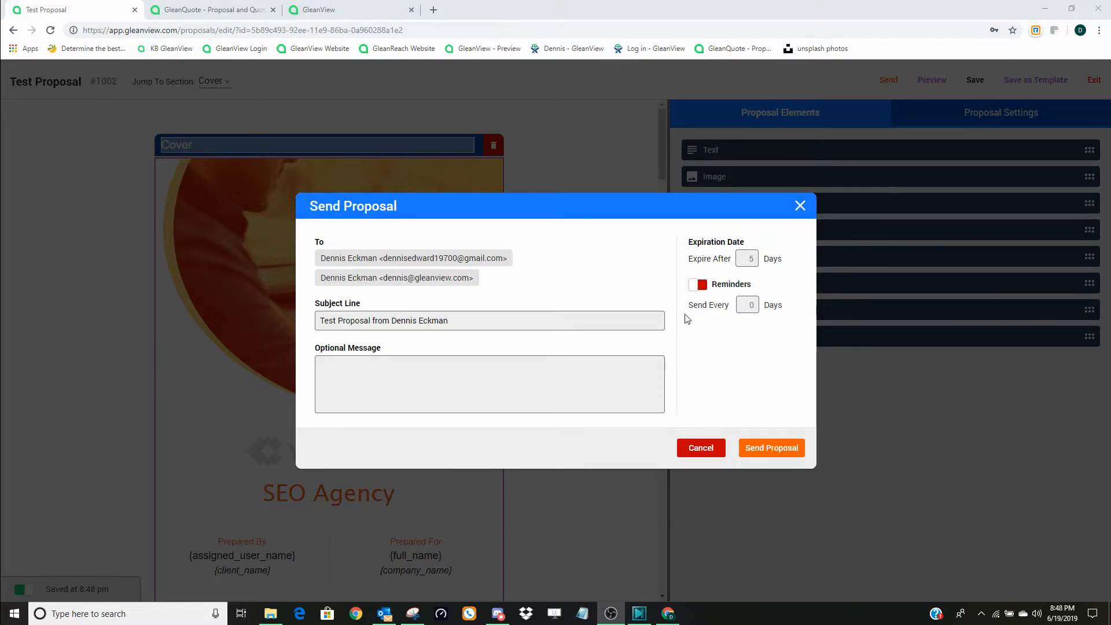
click(739, 260)
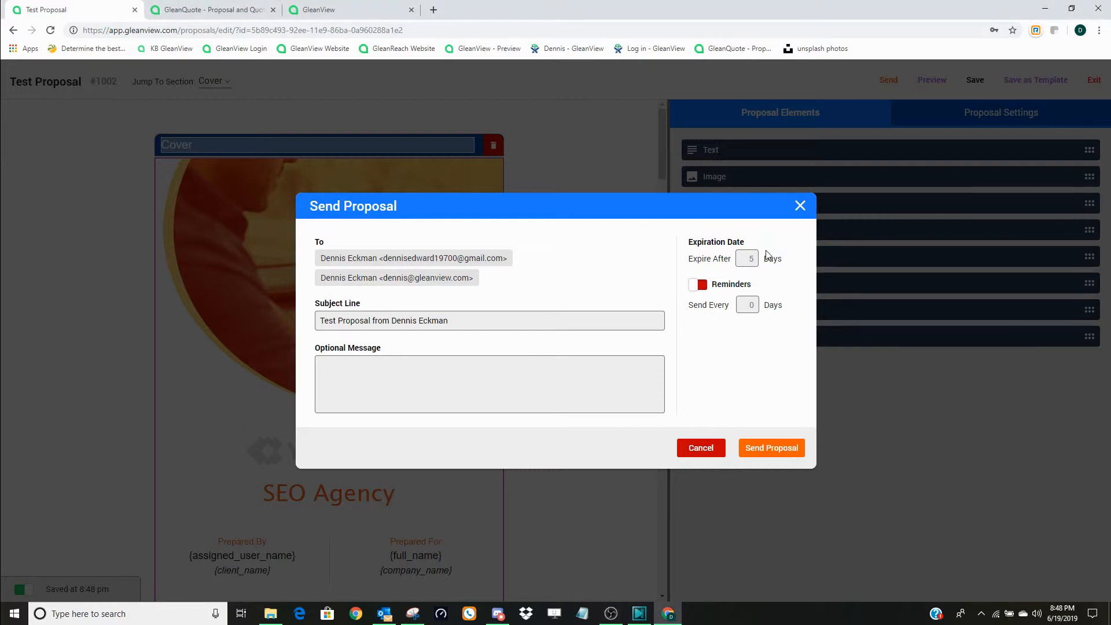
text(30)
click(694, 286)
Add an optional message greeting the client by first name with "Here is the proposal we discussed." and send the proposal.
drag(469, 318, 316, 318)
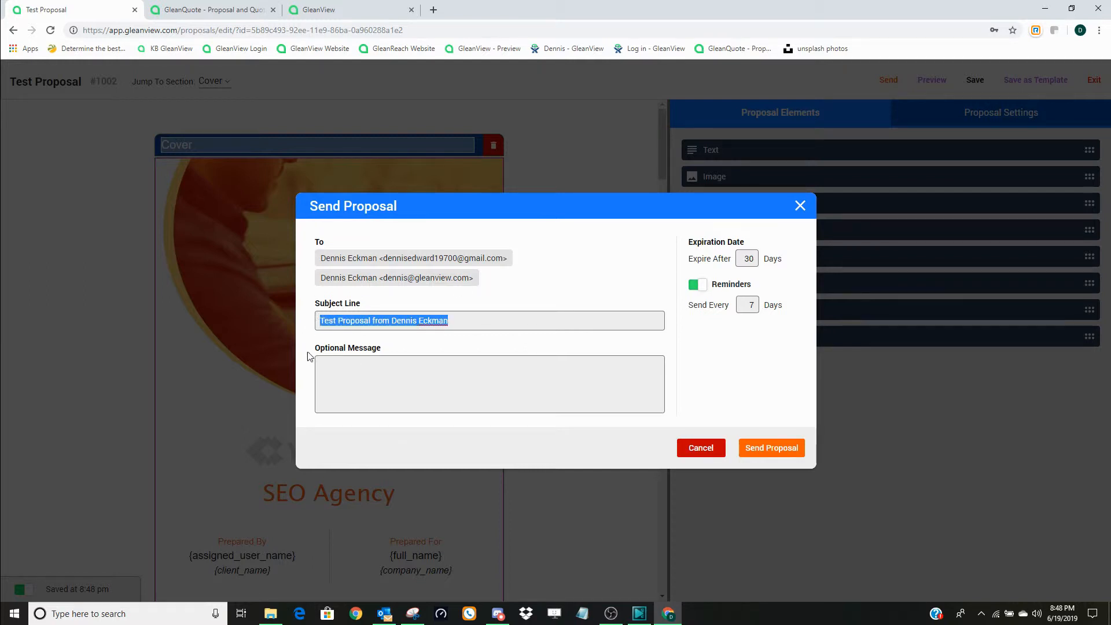
click(437, 366)
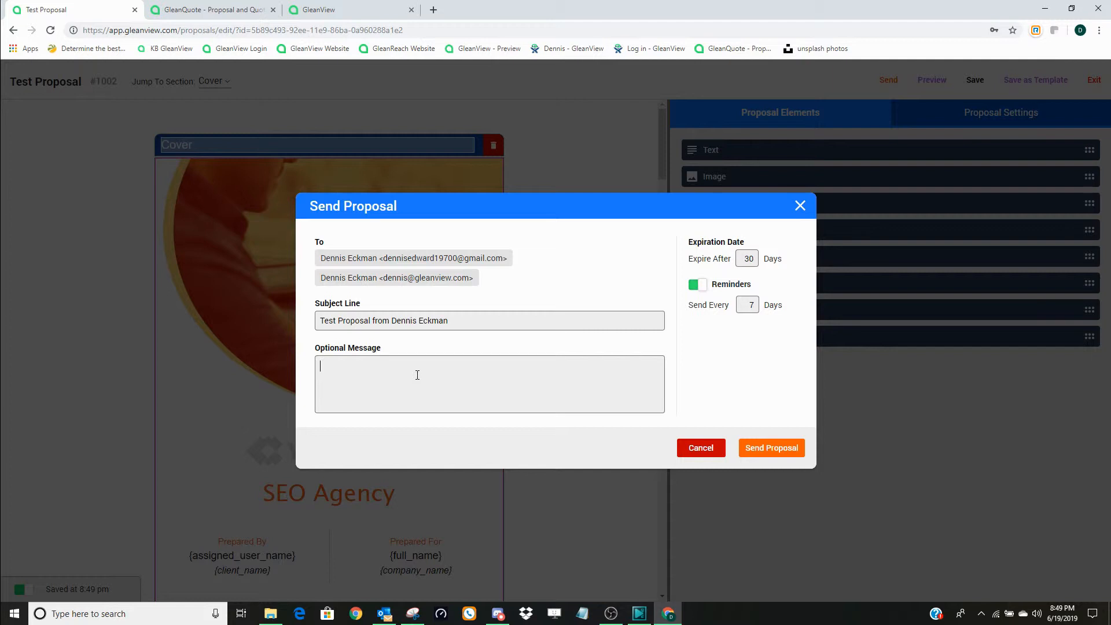
text(ohn, Here is the proposal we discussed.)
click(781, 448)
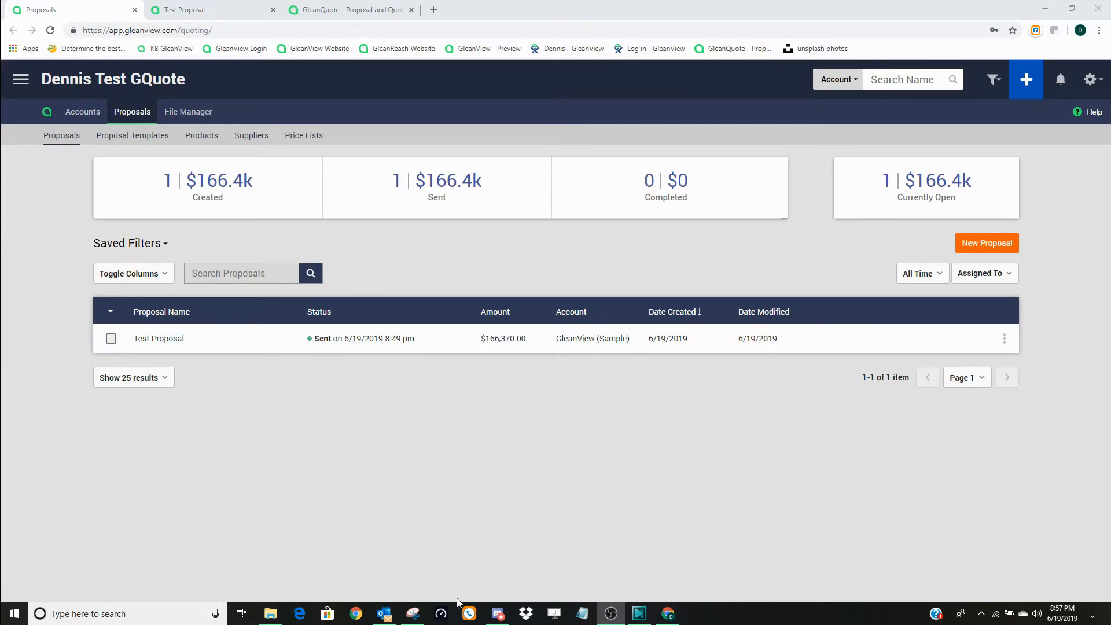
Switch to Outlook and open the proposal document from the received Test Proposal email.
click(384, 612)
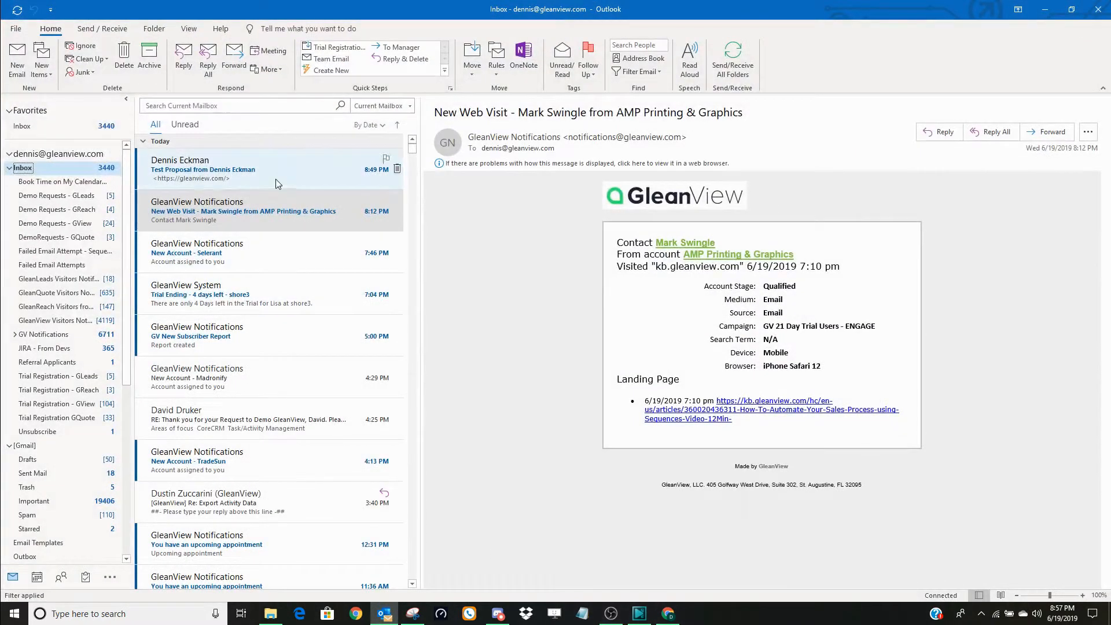
click(277, 179)
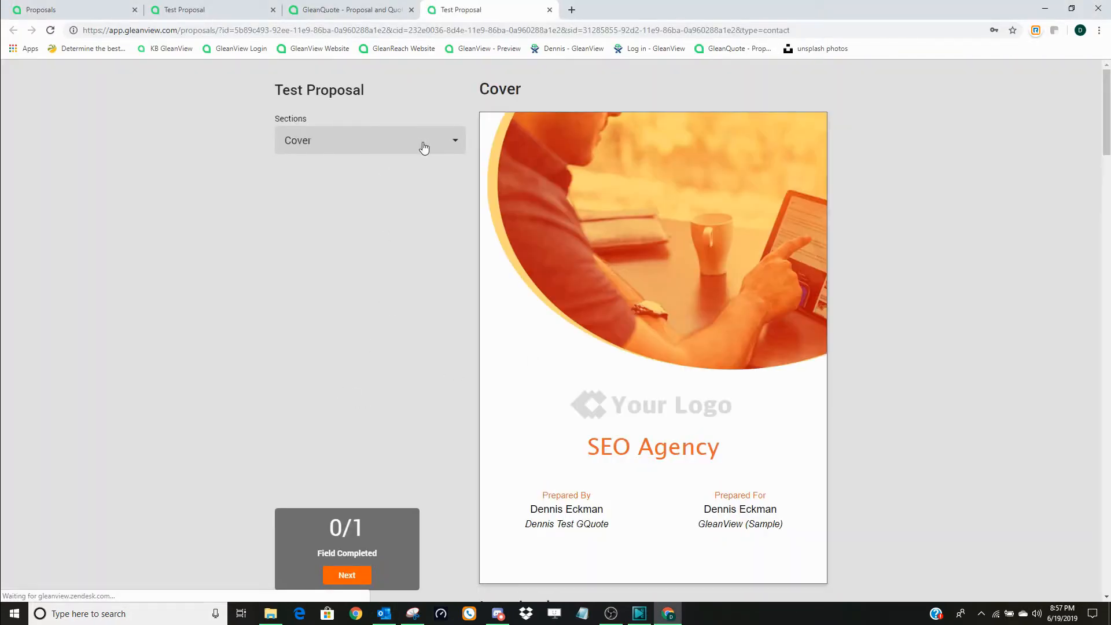
Review the received proposal from the cover through the services and quote table to the signature area of the Service Agreement.
click(424, 147)
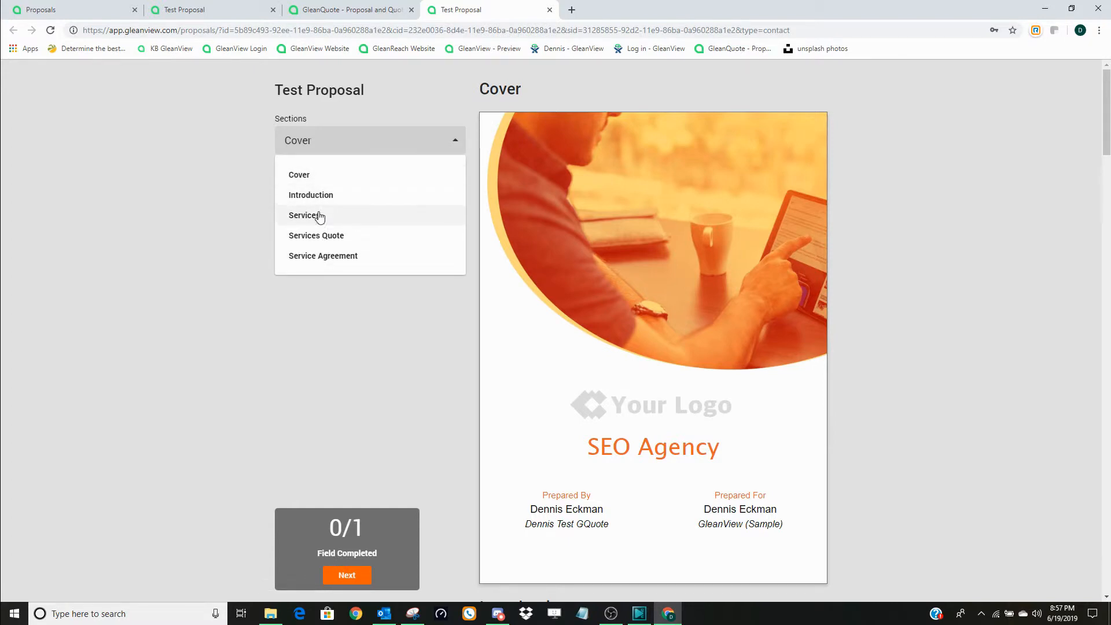
click(362, 176)
scroll(706, 241, down, 12)
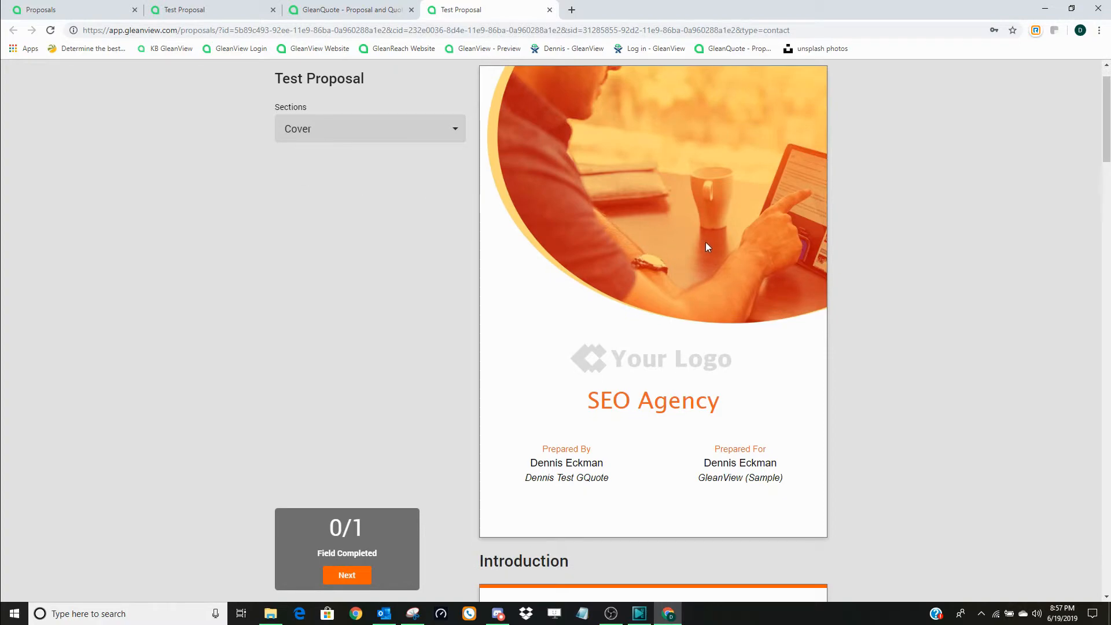
scroll(708, 260, down, 19)
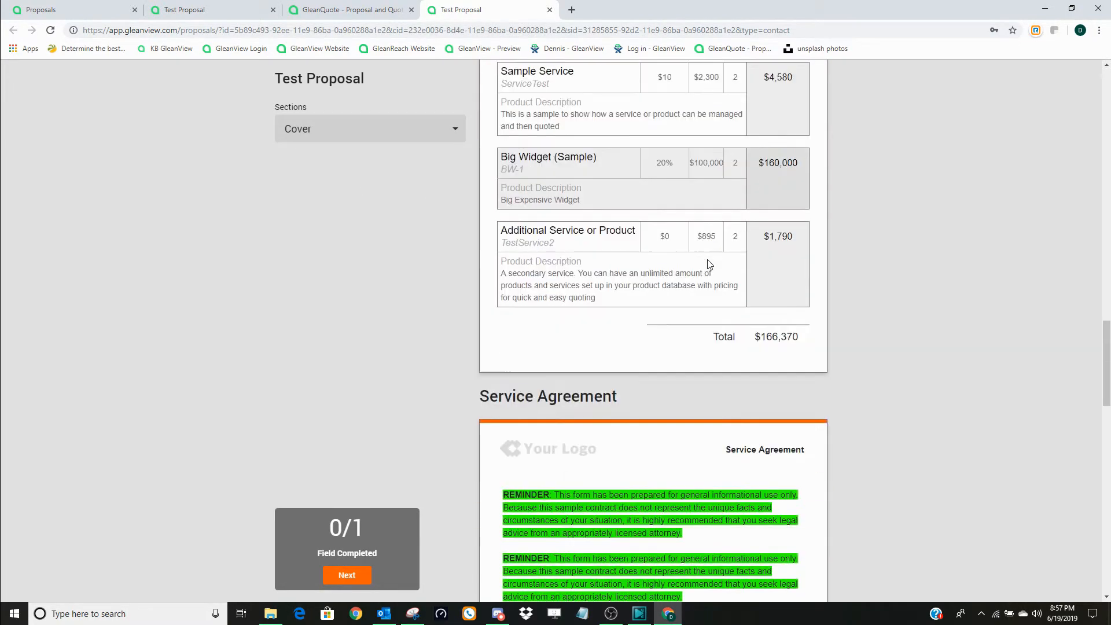
scroll(709, 264, down, 15)
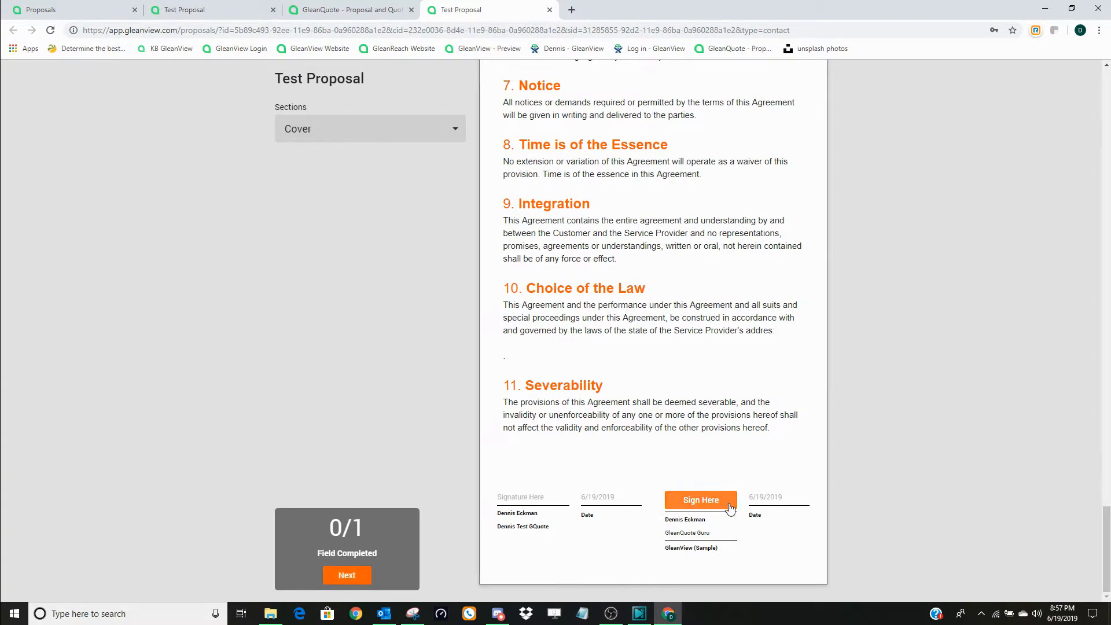
scroll(794, 225, up, 15)
scroll(794, 224, up, 15)
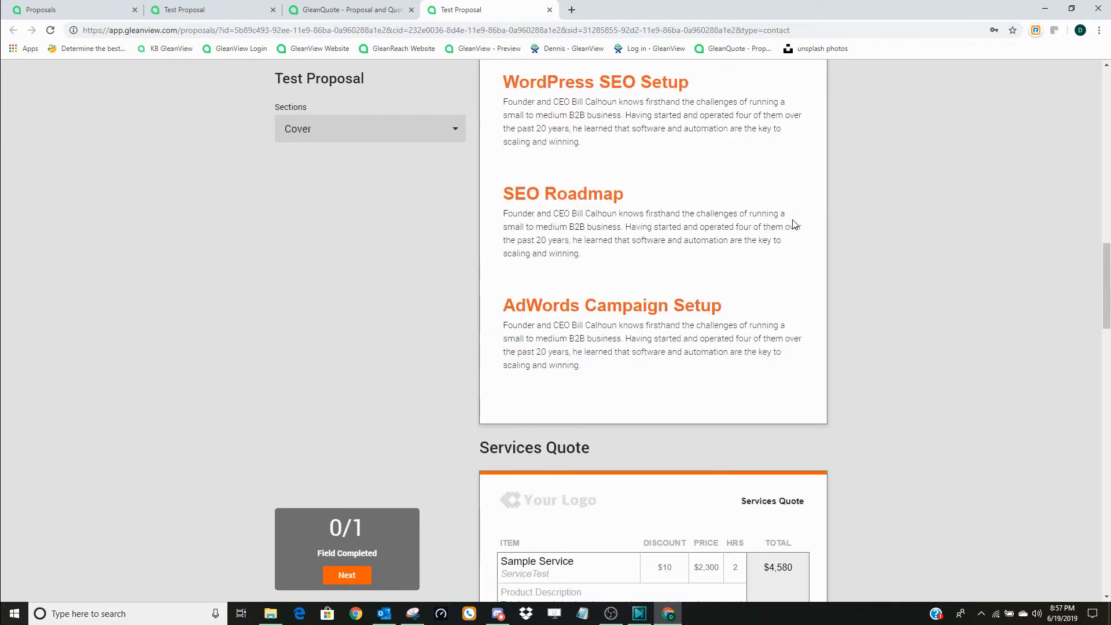
scroll(522, 282, down, 20)
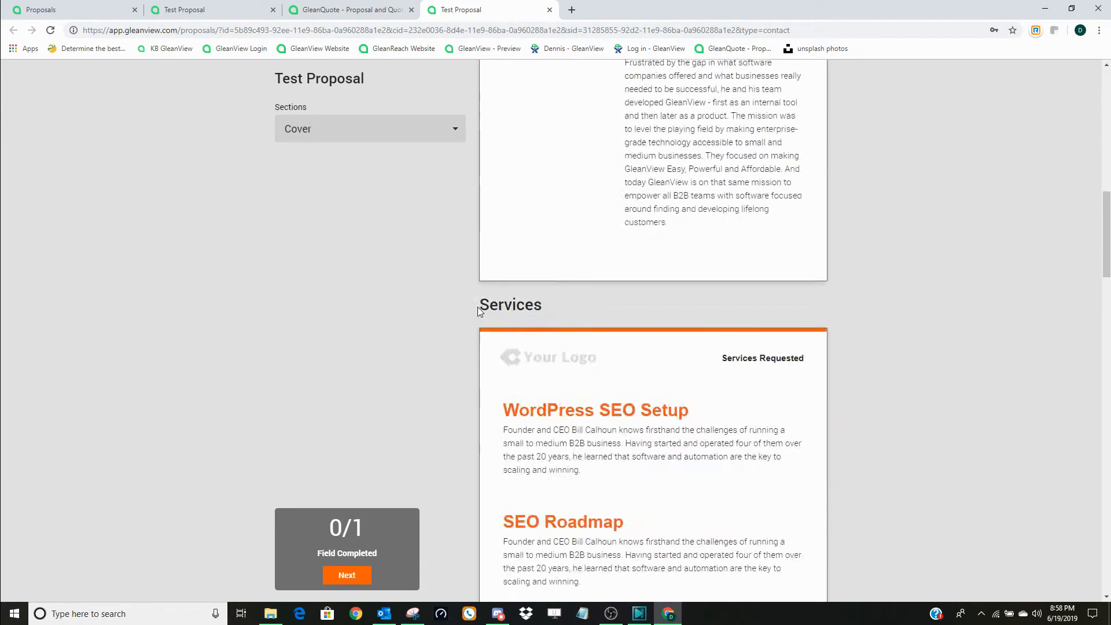
scroll(533, 422, up, 10)
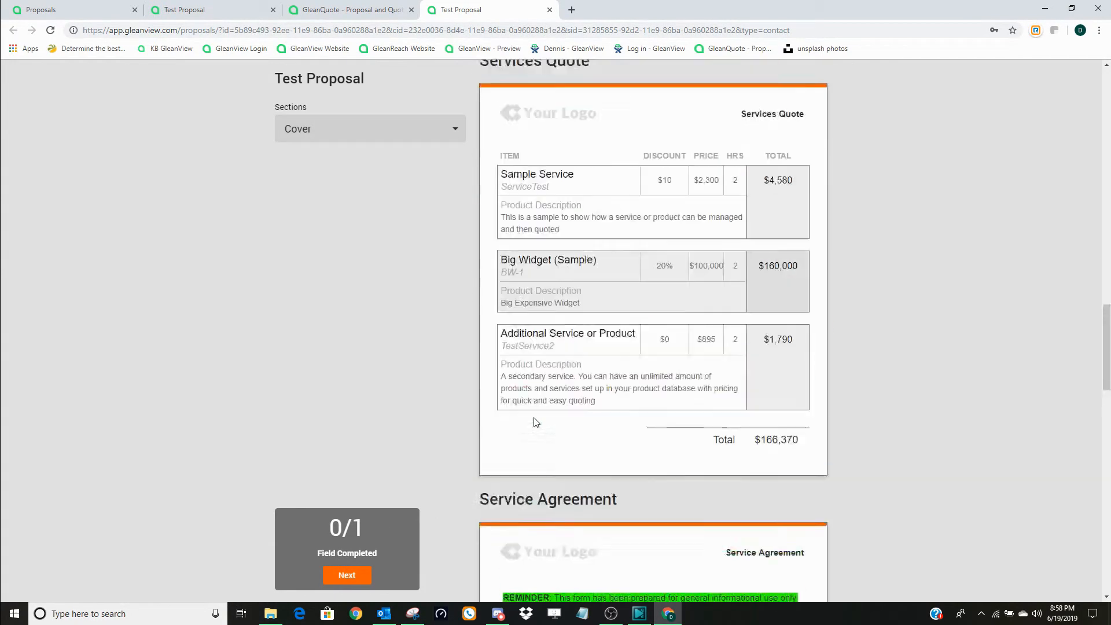
scroll(533, 421, down, 10)
Start signing the contact's signature field in the Service Agreement and enter the contact's full name as the signature.
click(342, 577)
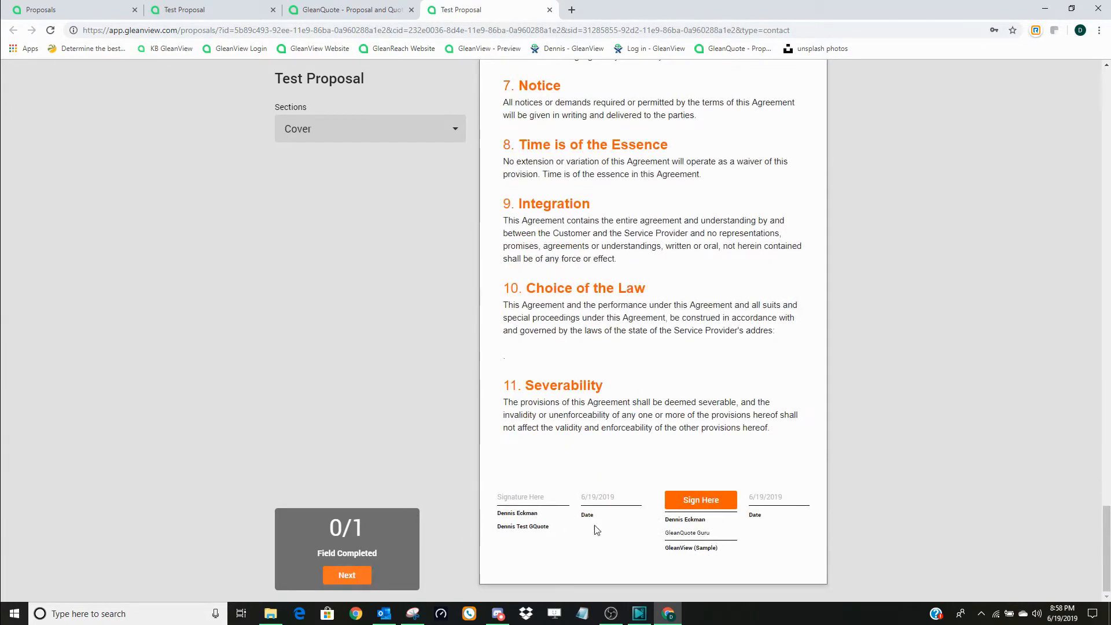
click(690, 501)
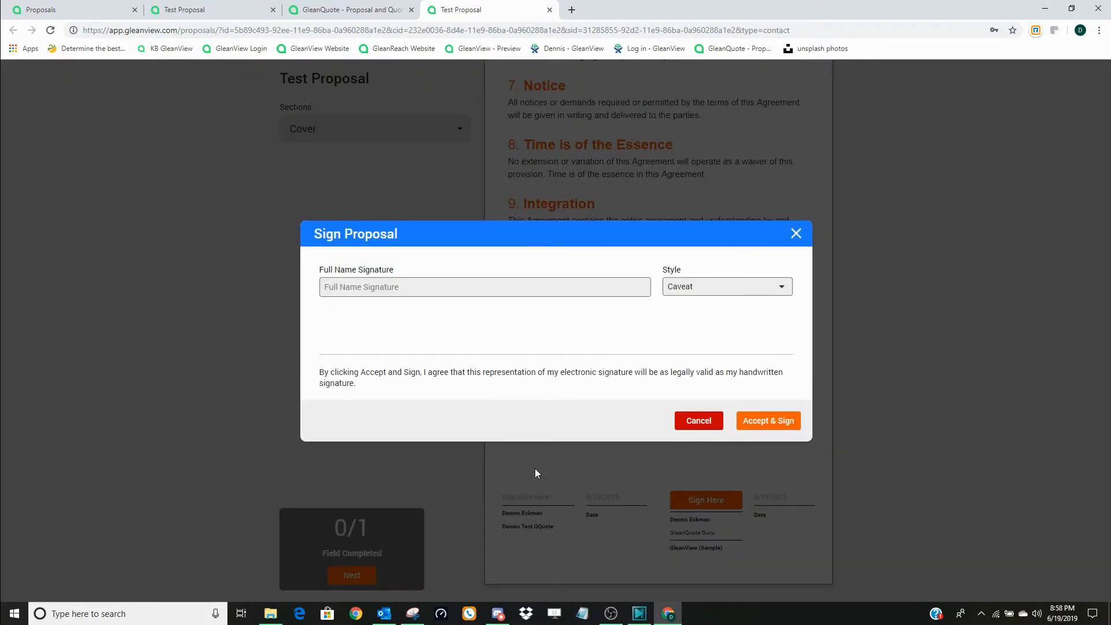
click(422, 289)
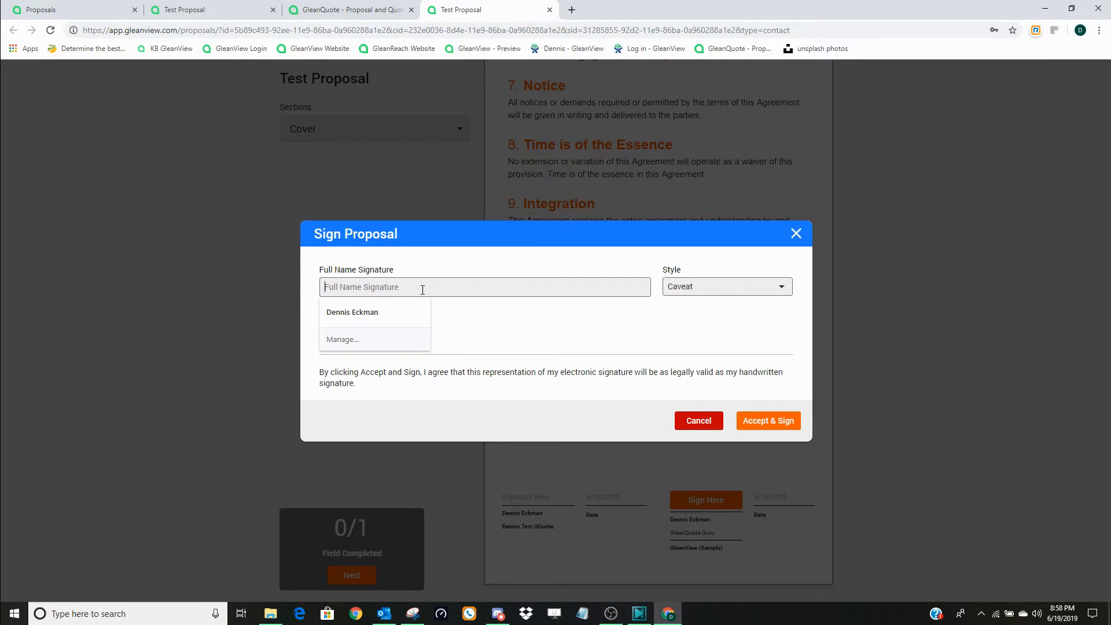
text(Dennis Eckman)
click(499, 314)
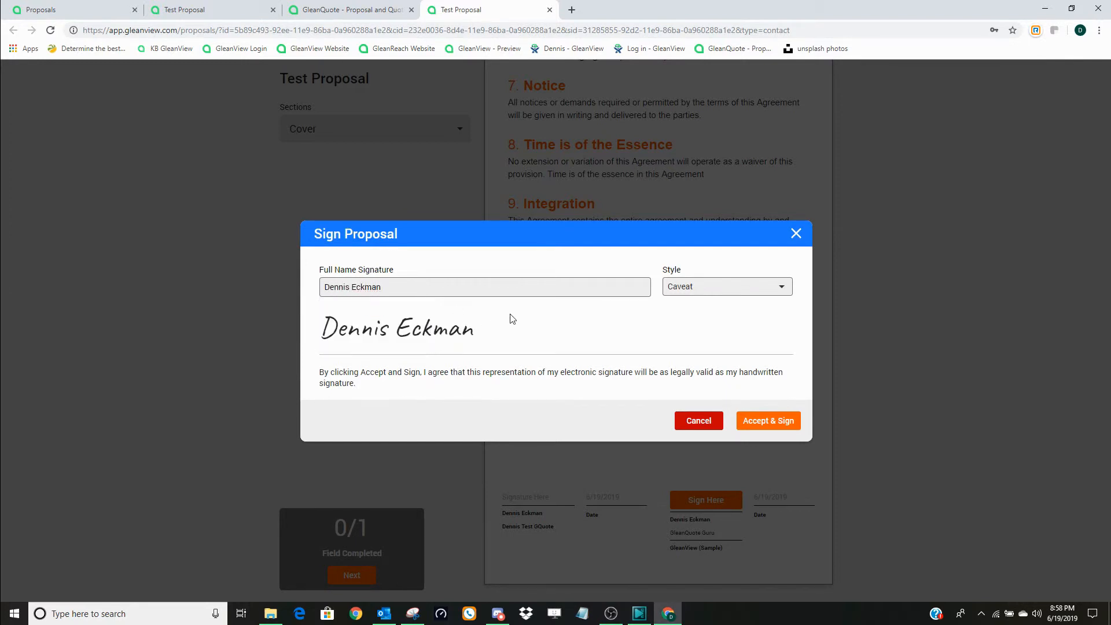
Try the Patrick and Sacramento signature styles, and set the style back to Caveat.
click(735, 286)
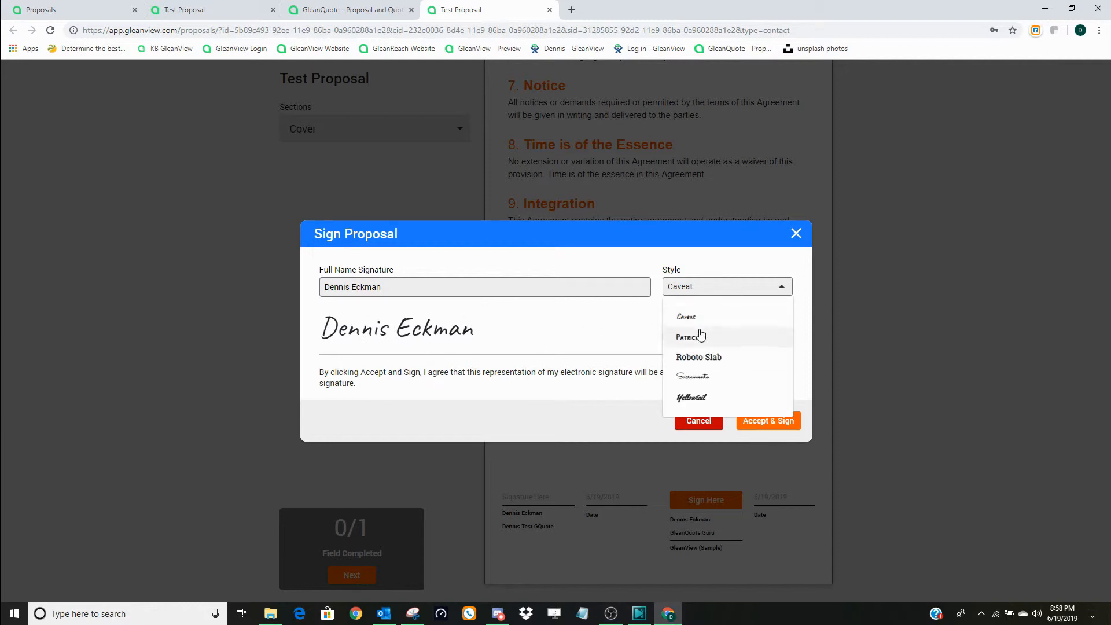
click(717, 338)
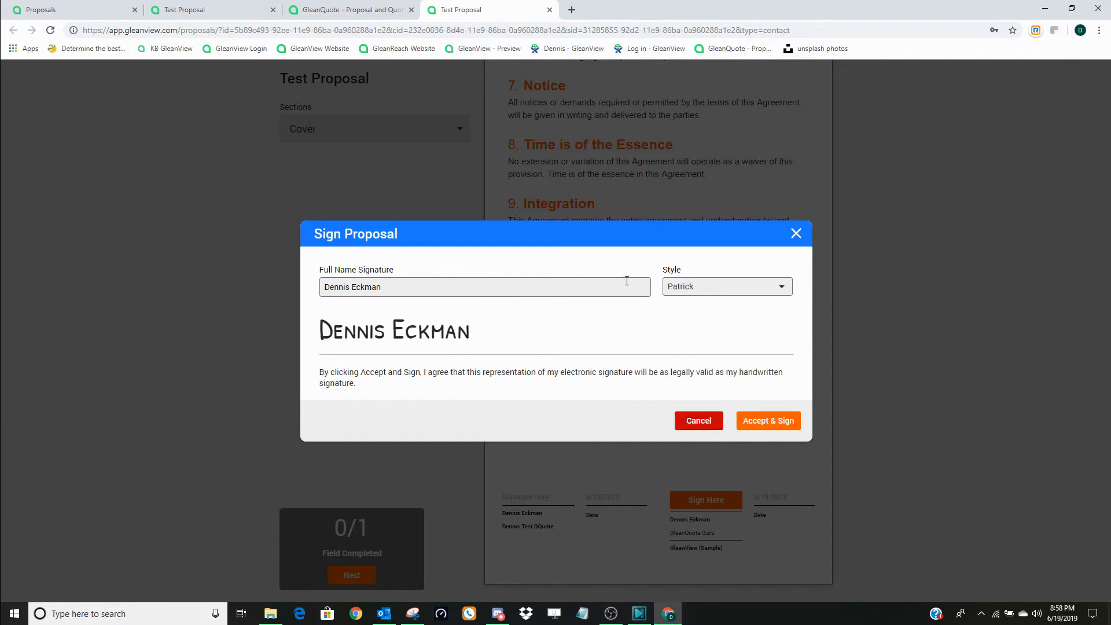
click(696, 284)
click(696, 375)
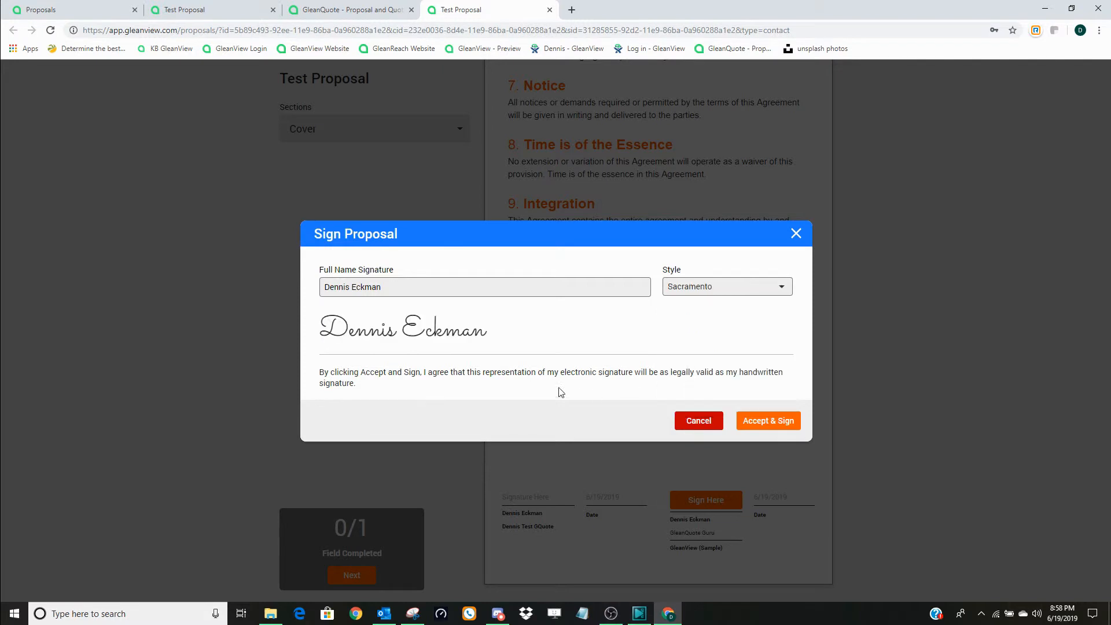
click(733, 291)
click(685, 315)
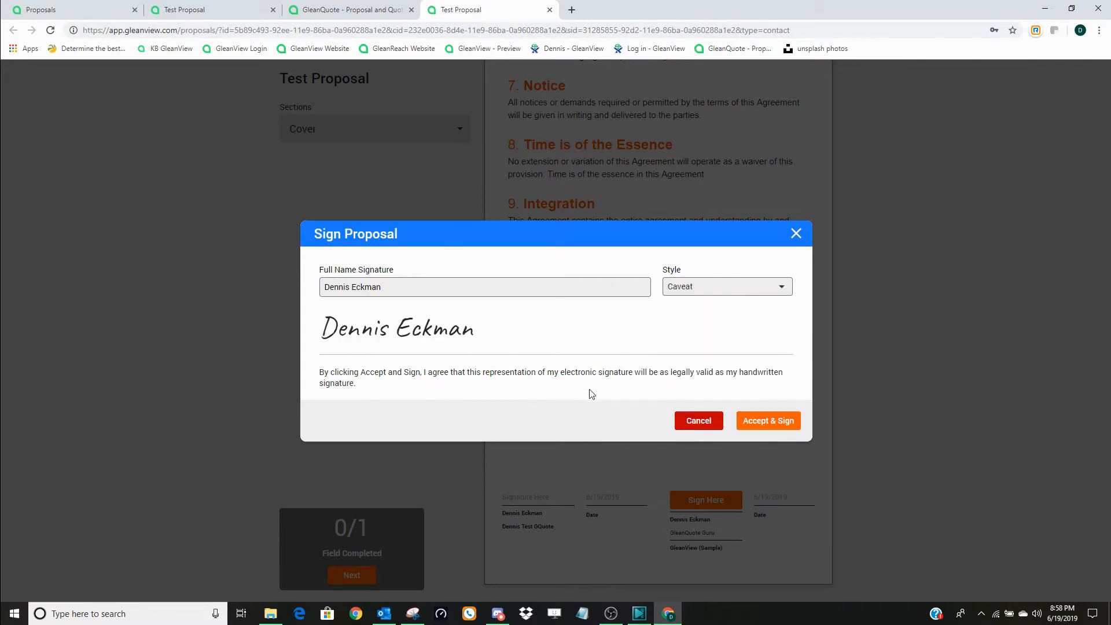
Accept the signature on the proposal and finish the signing.
click(762, 420)
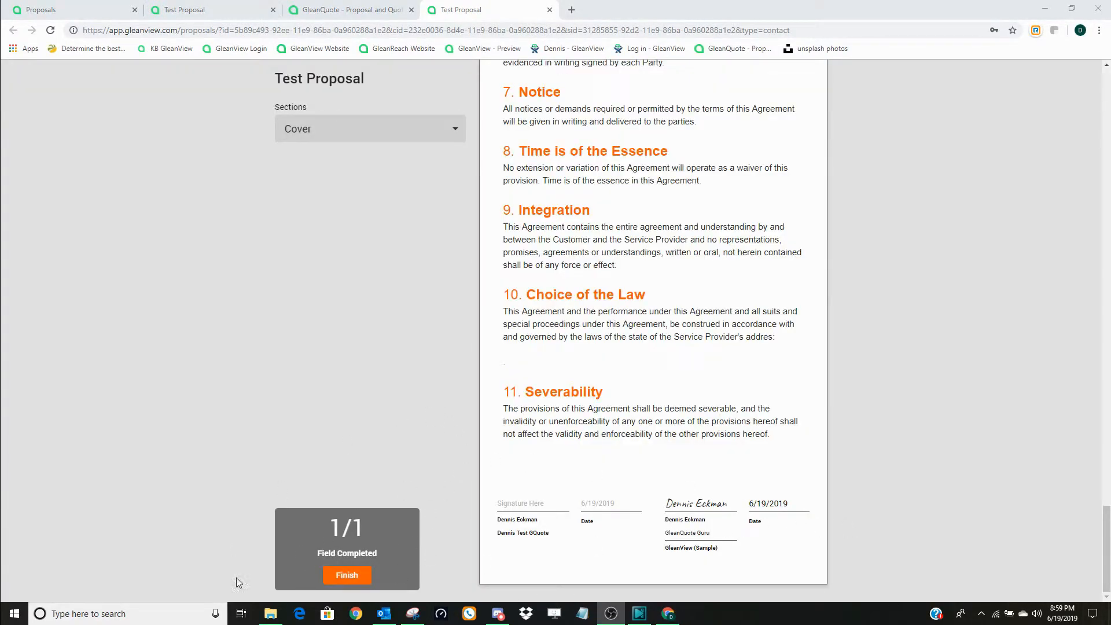
click(347, 575)
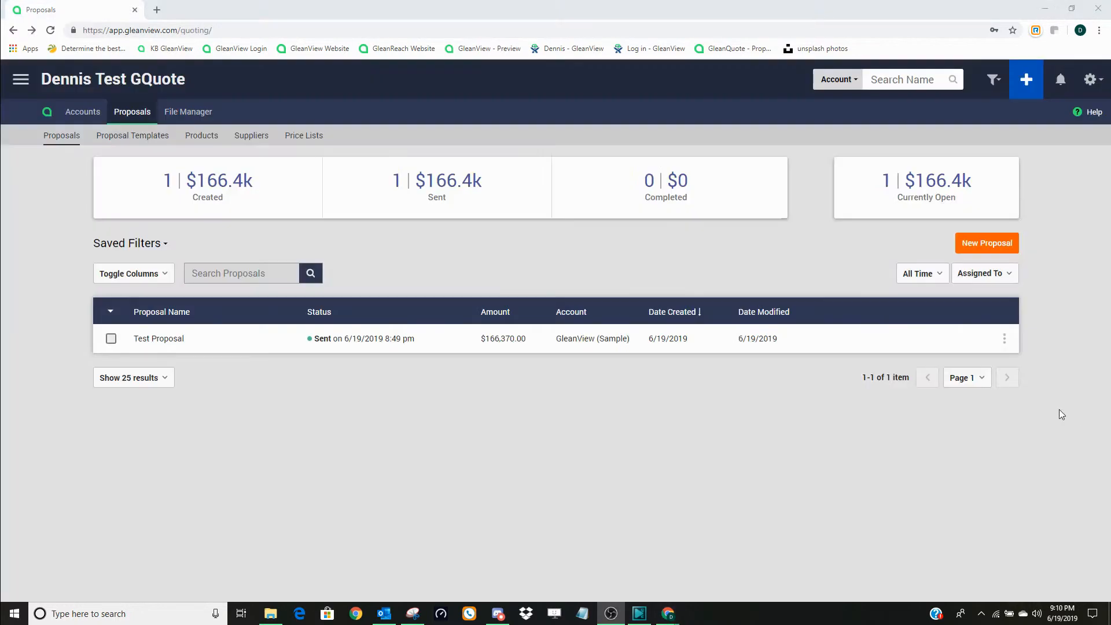
View the Test Proposal's activity history from the proposals list.
click(1004, 340)
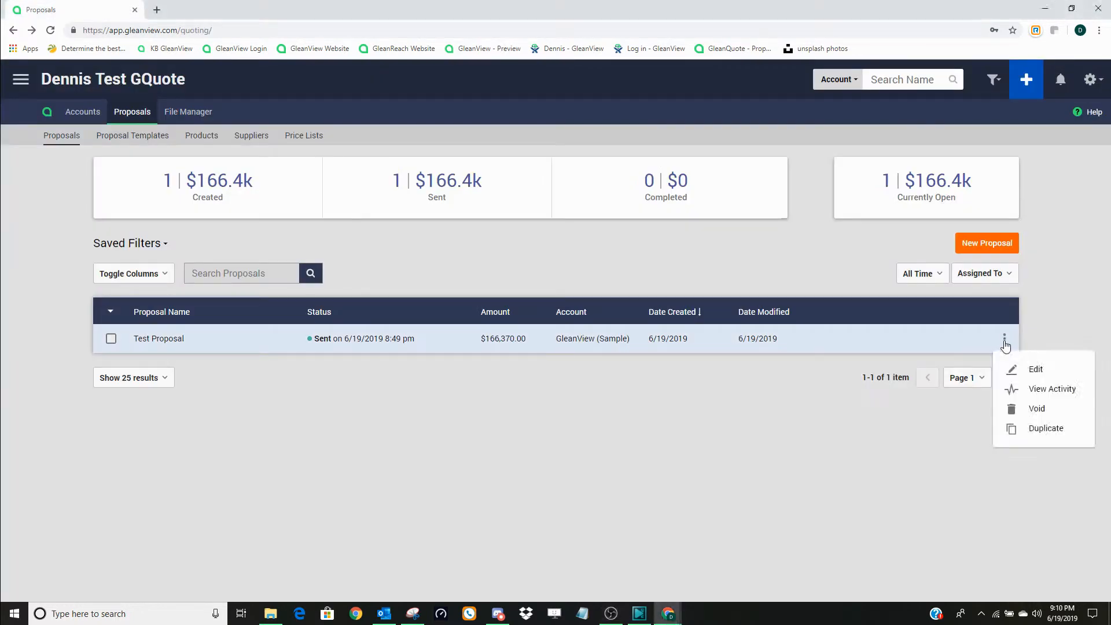
click(1031, 392)
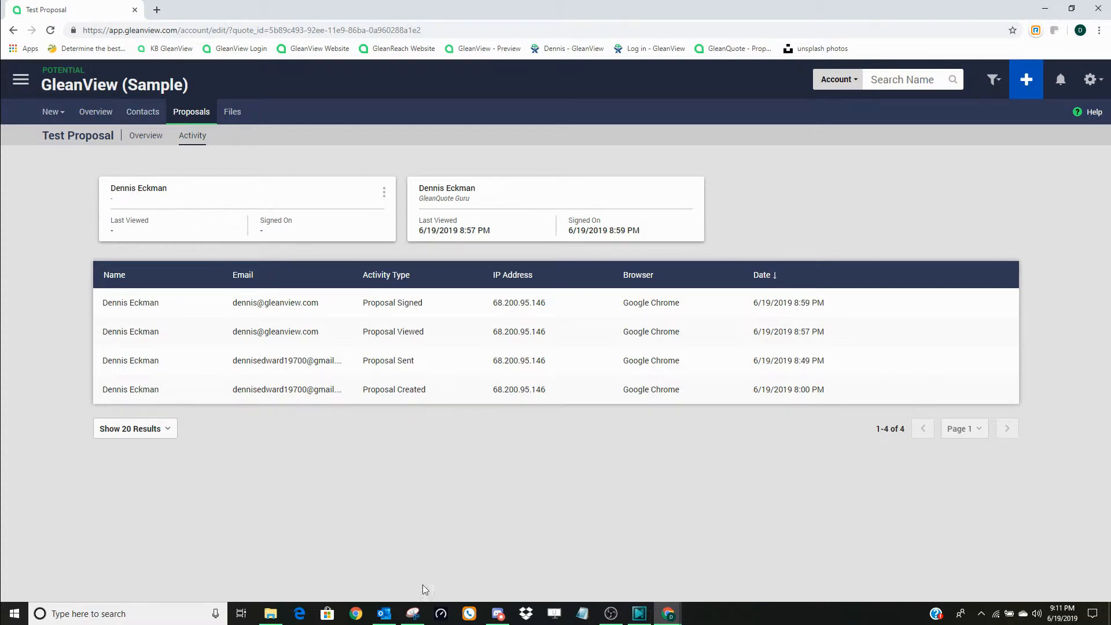
Switch to the sender's Gmail inbox in Chrome and open the proposal document from the Test Proposal review-and-sign email.
click(386, 613)
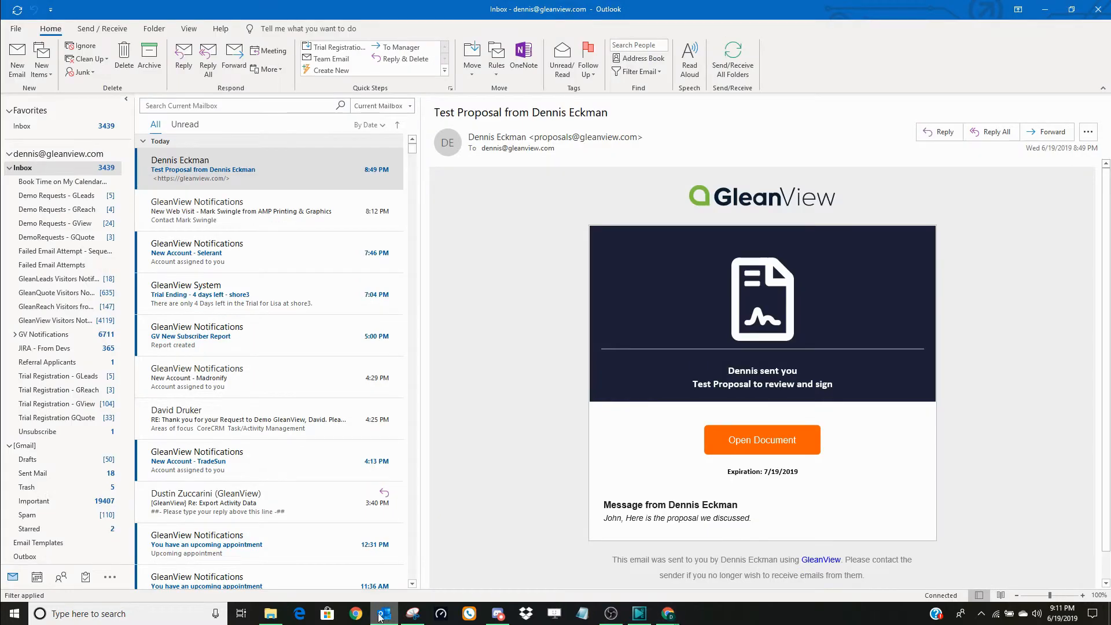
click(668, 614)
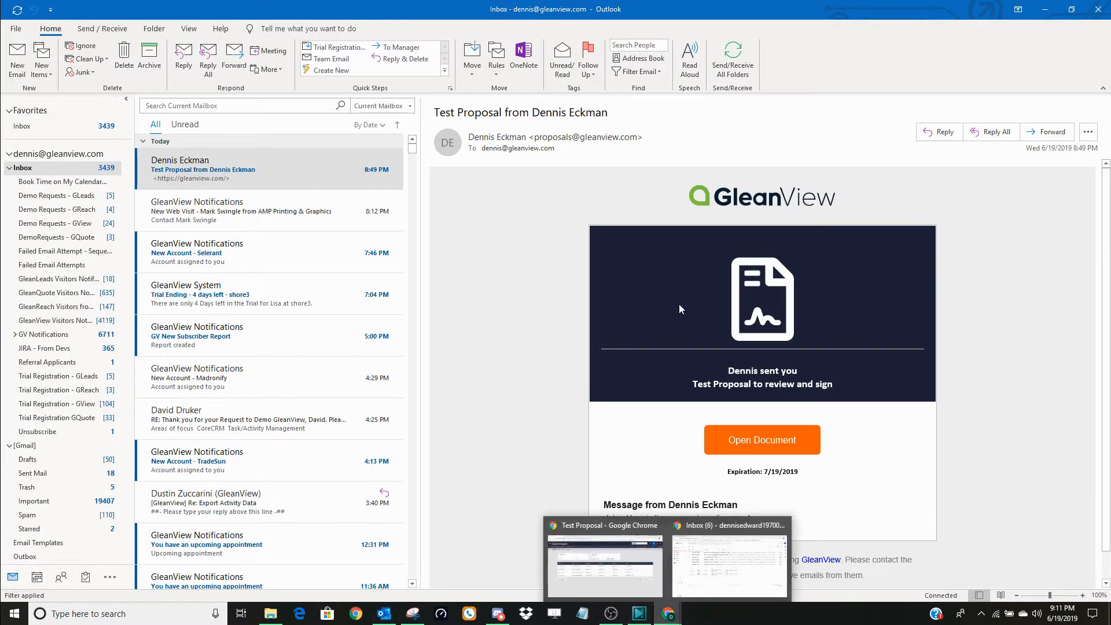
click(709, 569)
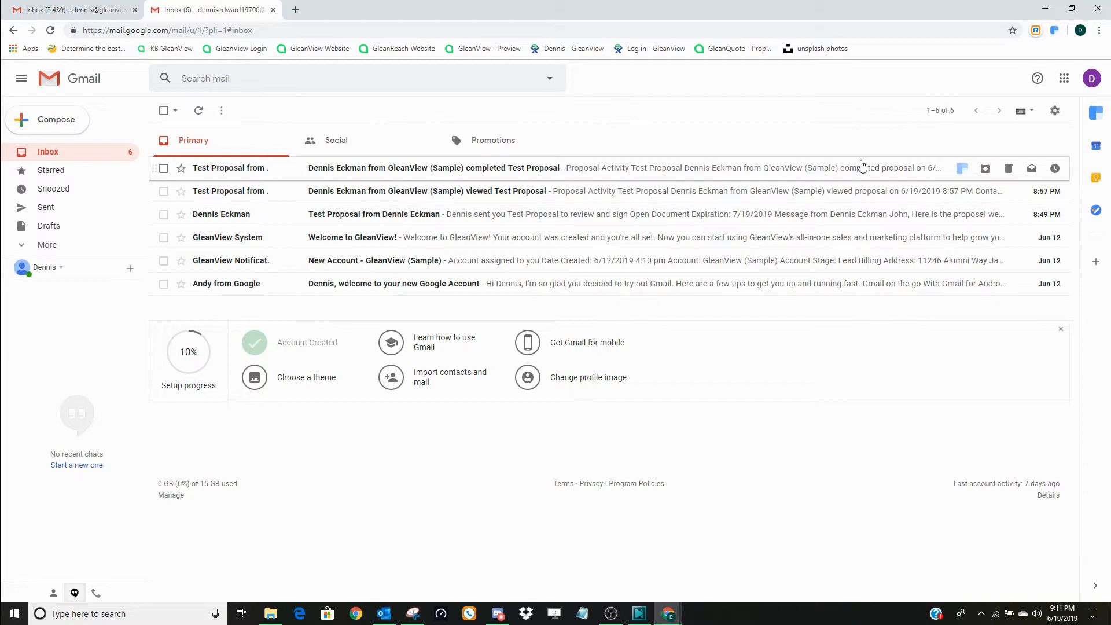
click(413, 218)
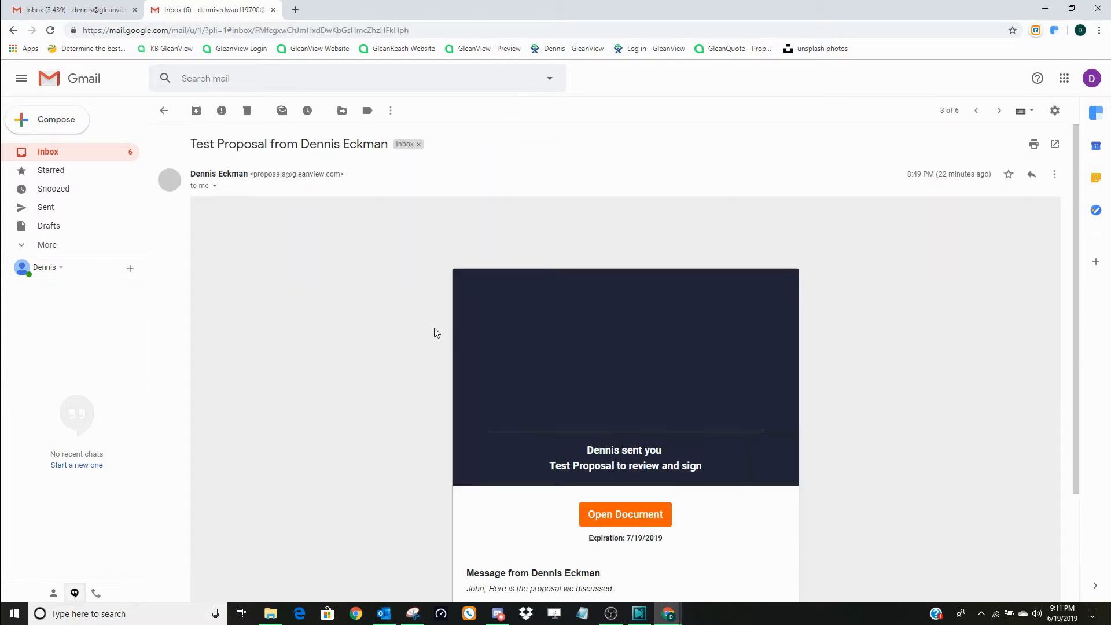
click(620, 523)
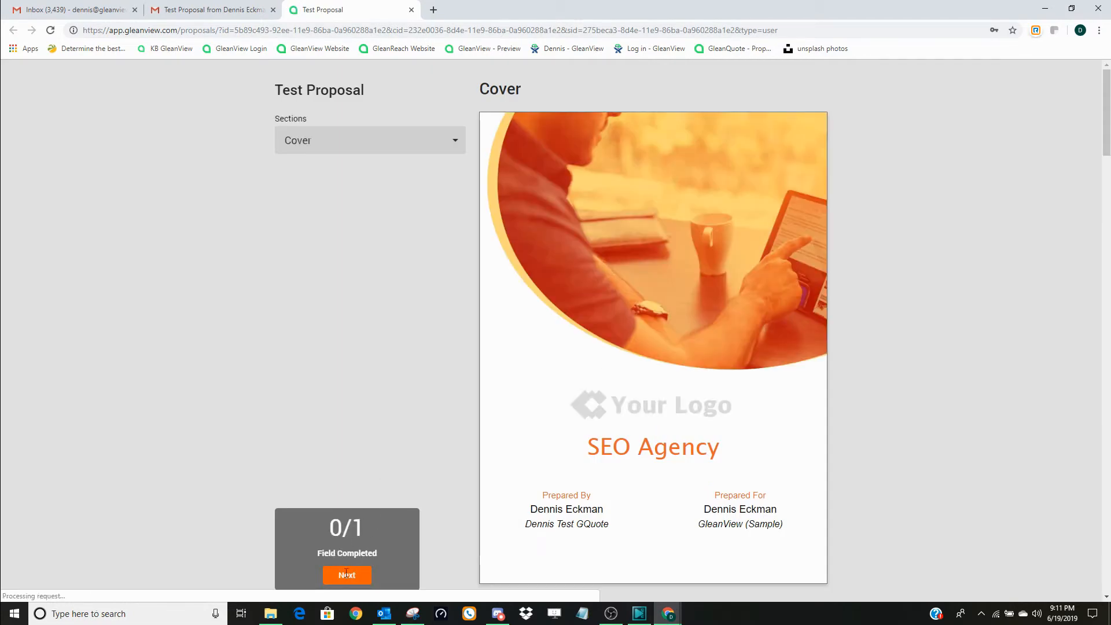
Go to the proposal's sender signature field and enter the sender's full name as the signature.
click(348, 575)
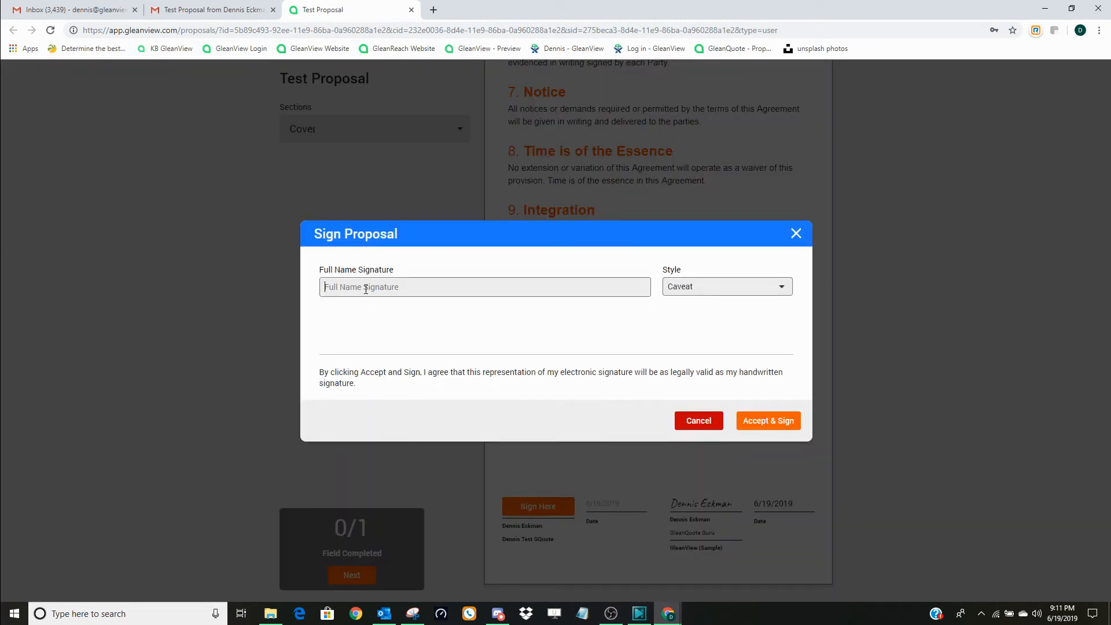
click(365, 288)
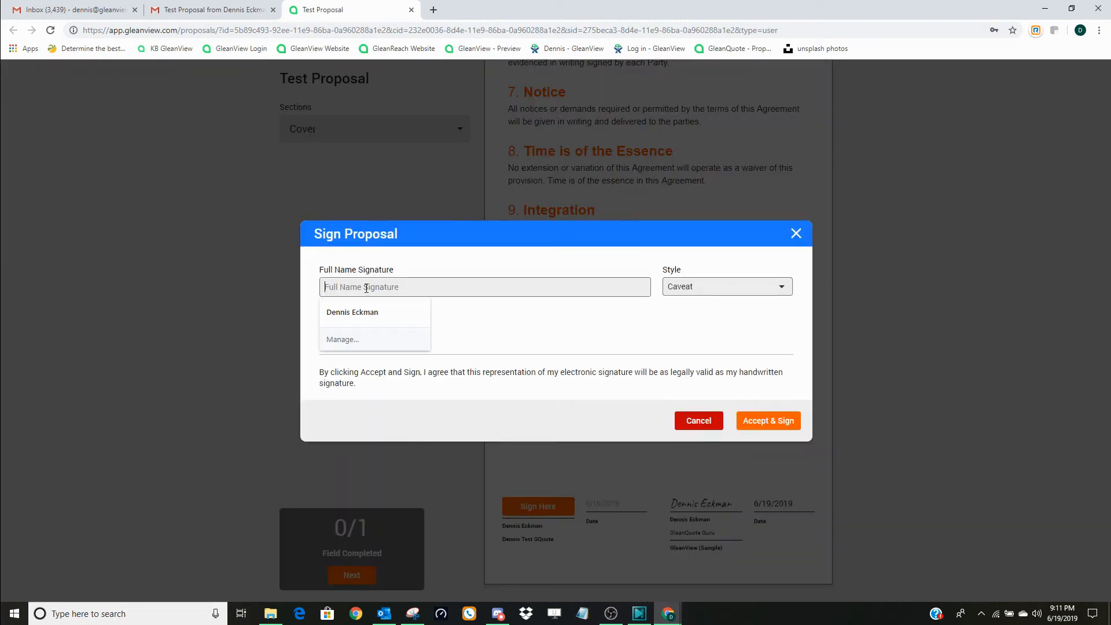
text(Denni)
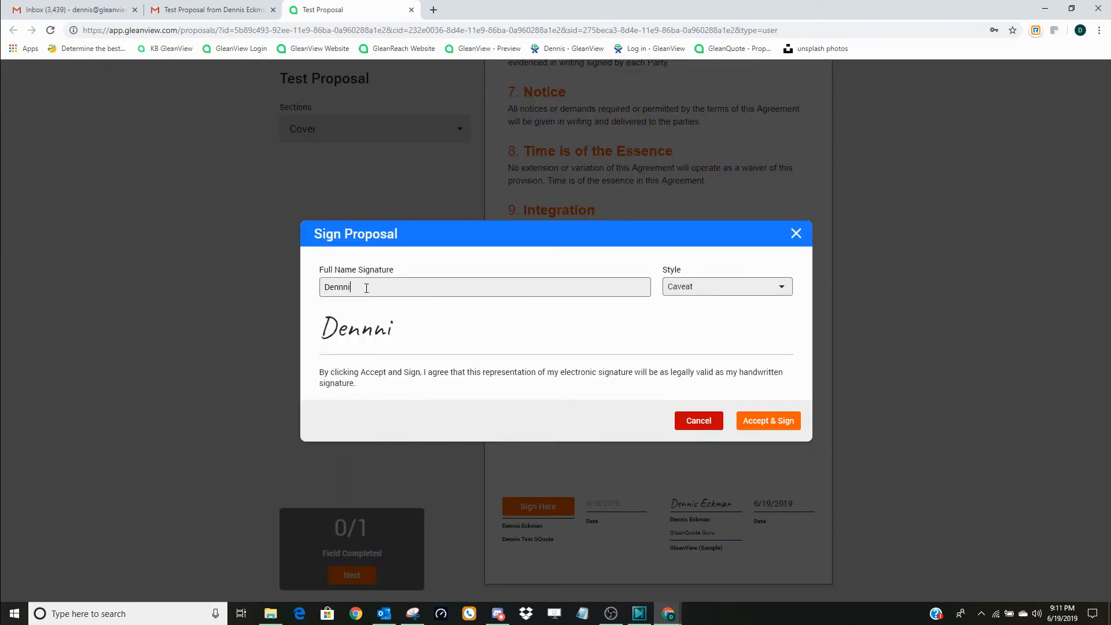
key(BackSpace)
key(BackSpace)
key(BackSpace)
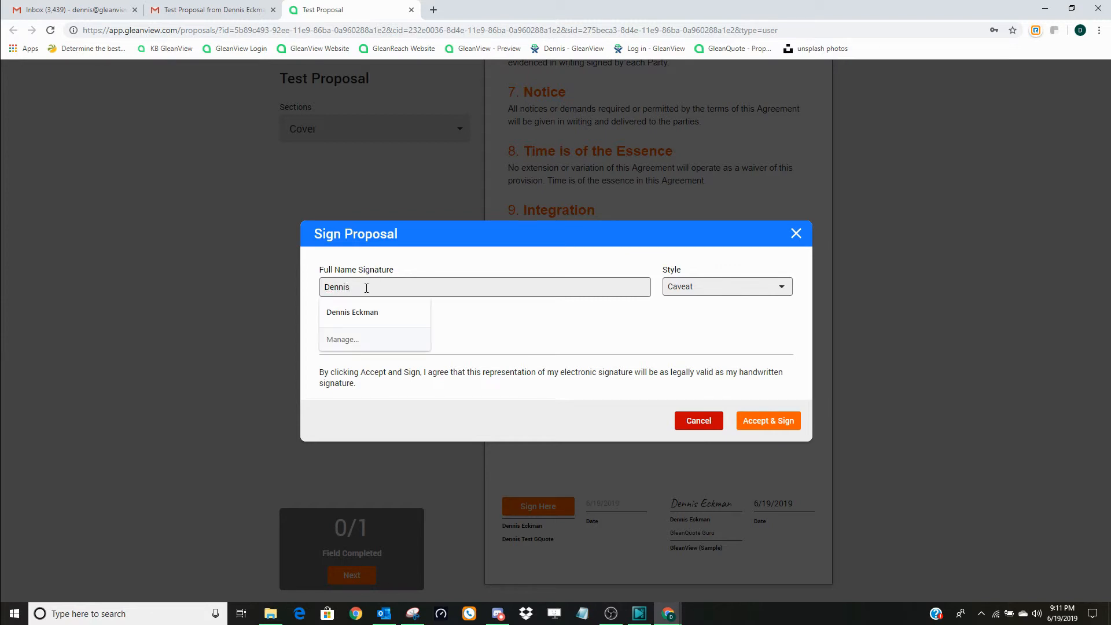
text(nis Eckman)
Set the signature style to Sacramento, accept the signature, and finish signing the proposal, dismissing the completion notice.
click(717, 291)
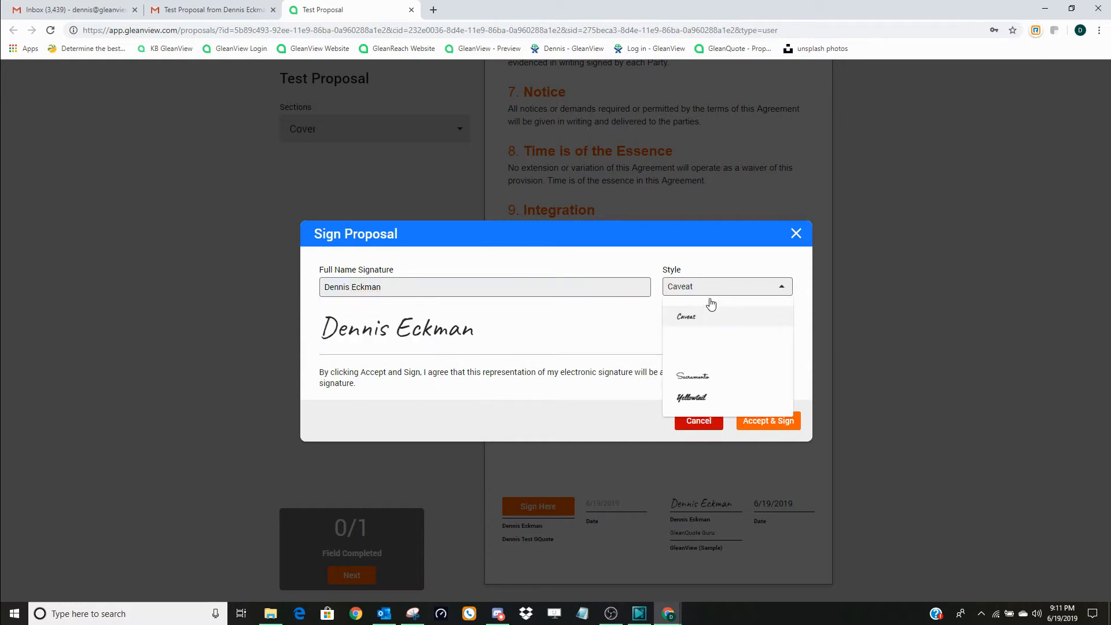
click(697, 374)
click(767, 421)
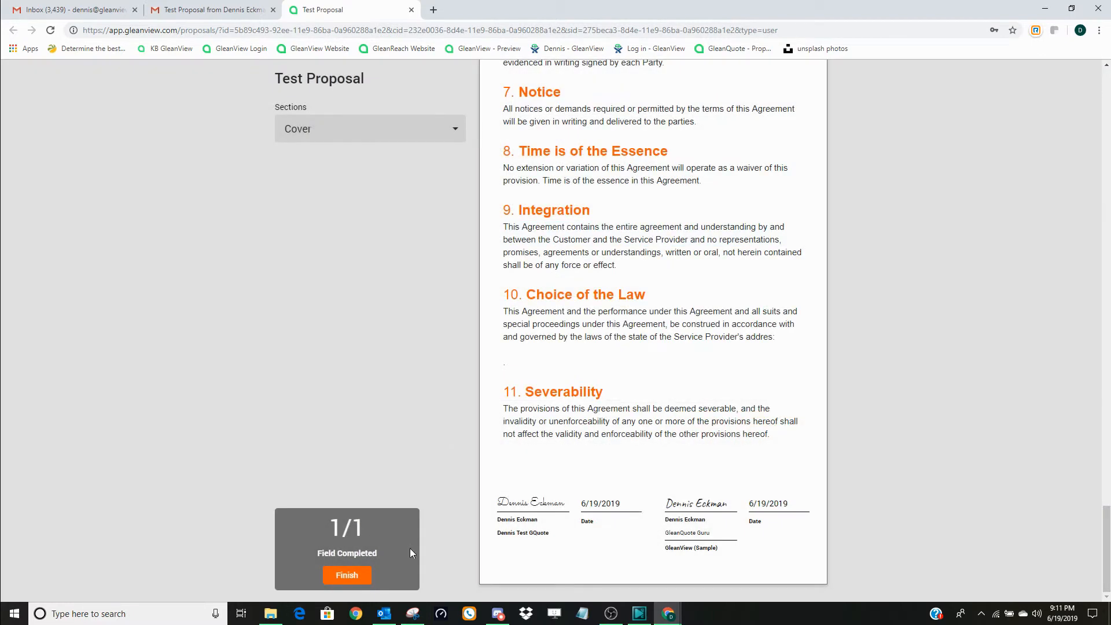
click(345, 576)
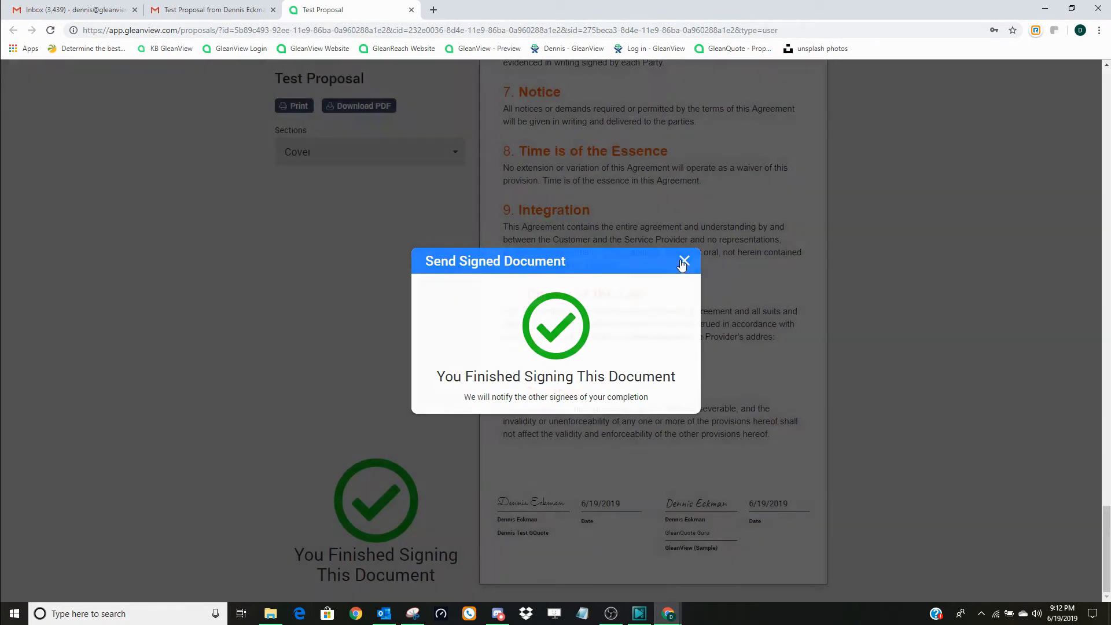
click(683, 261)
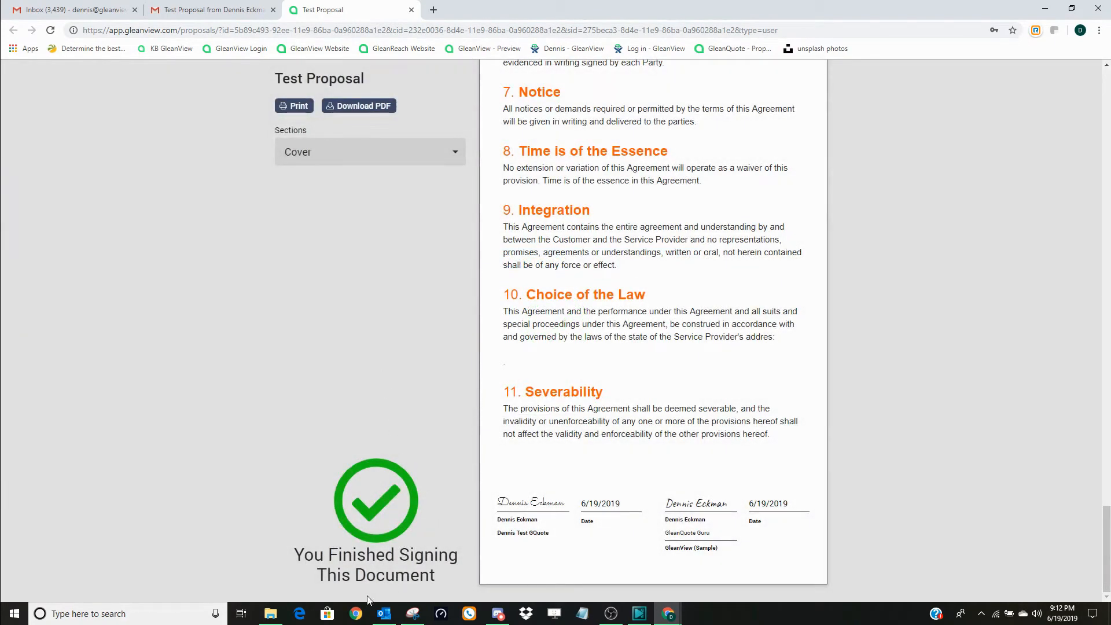
Return to the proposal record's browser window, reload it, and check the Test Proposal's status and activity.
mouse_move(668, 612)
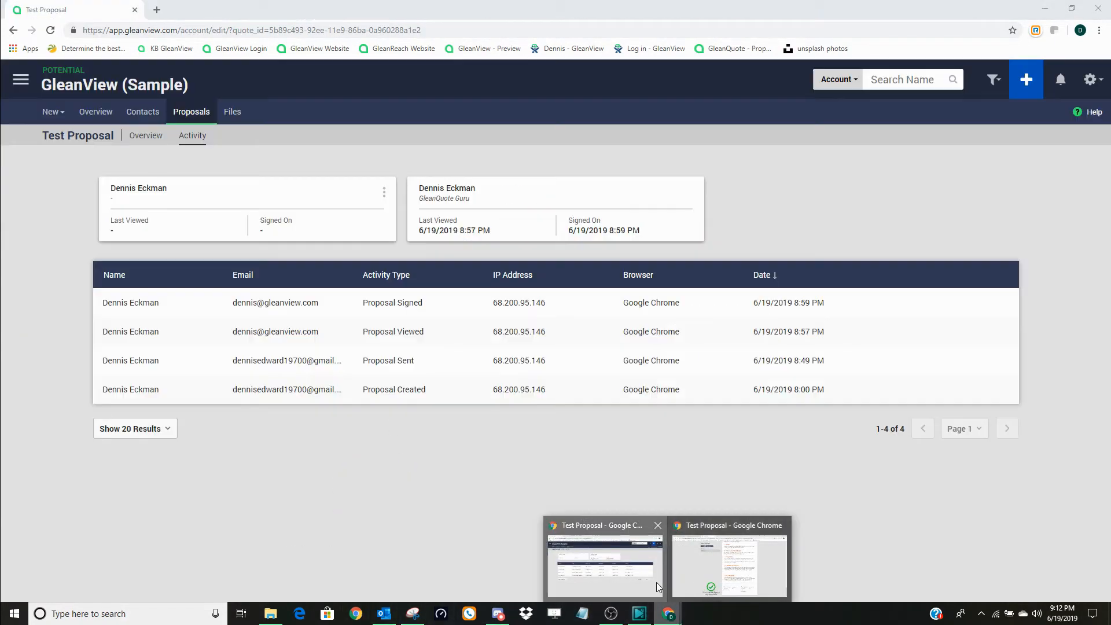
click(658, 588)
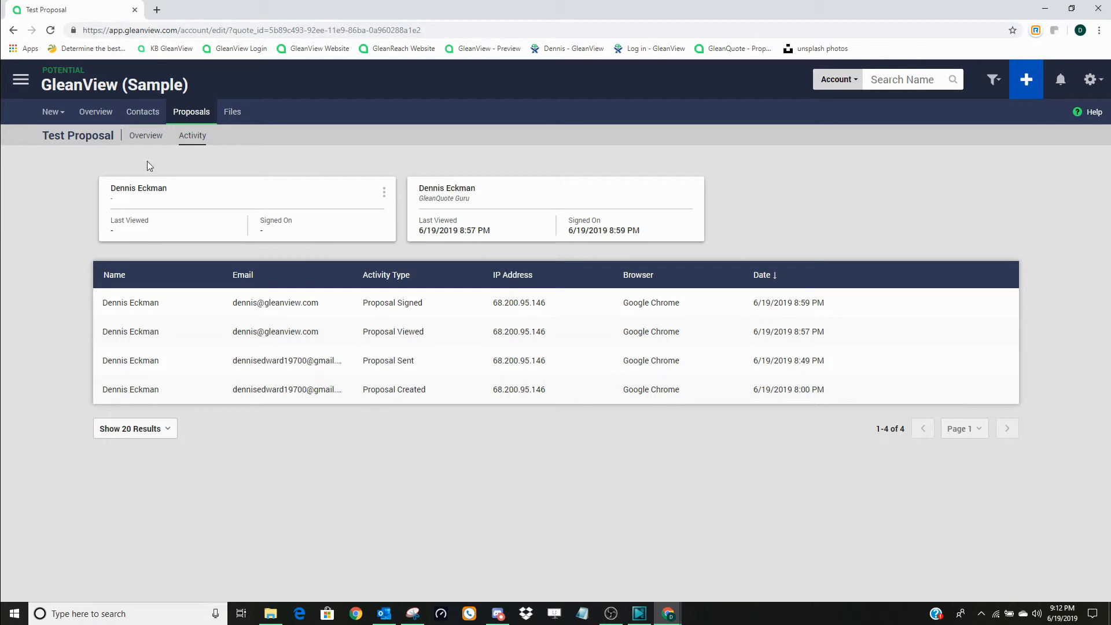
click(50, 30)
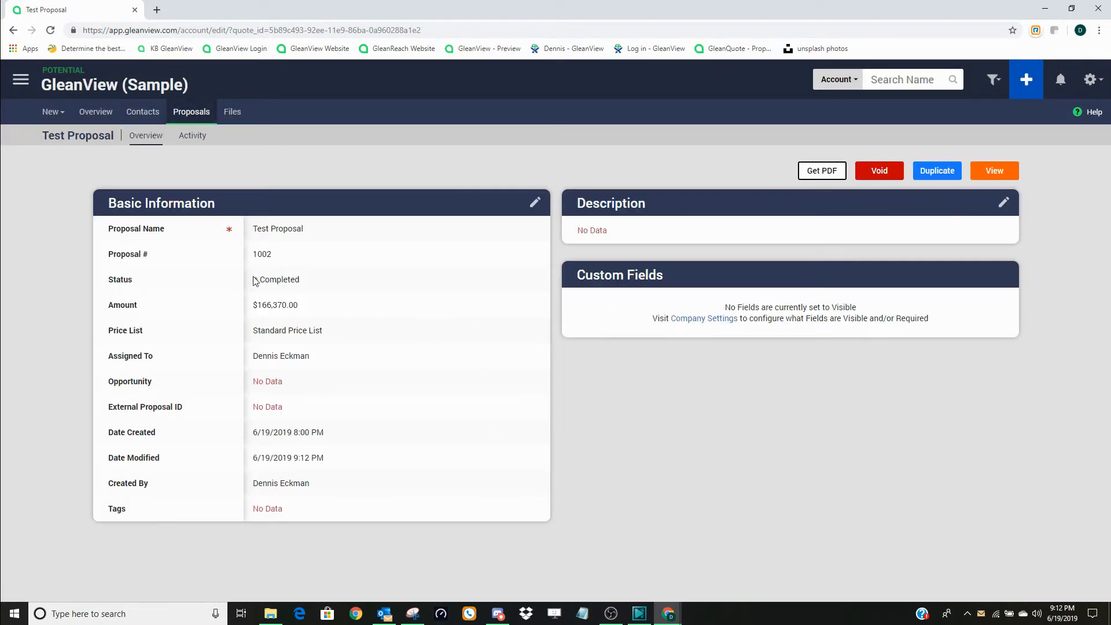
drag(255, 281, 311, 277)
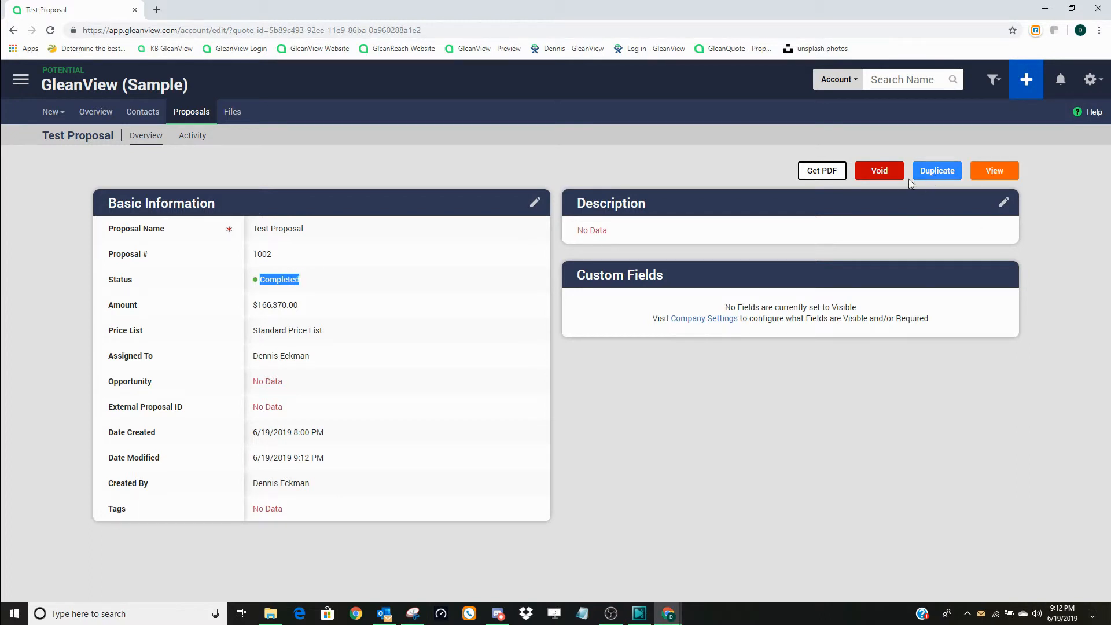
click(194, 136)
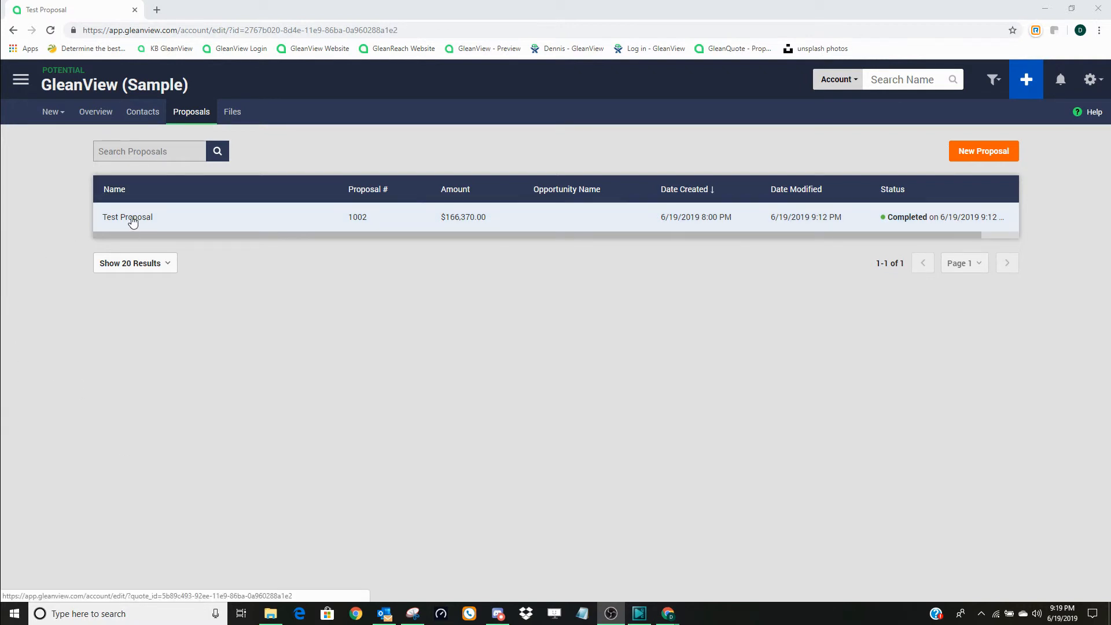
Open the Test Proposal from the proposals list, download it as a PDF, and check the signatures on the PDF's last page.
click(902, 222)
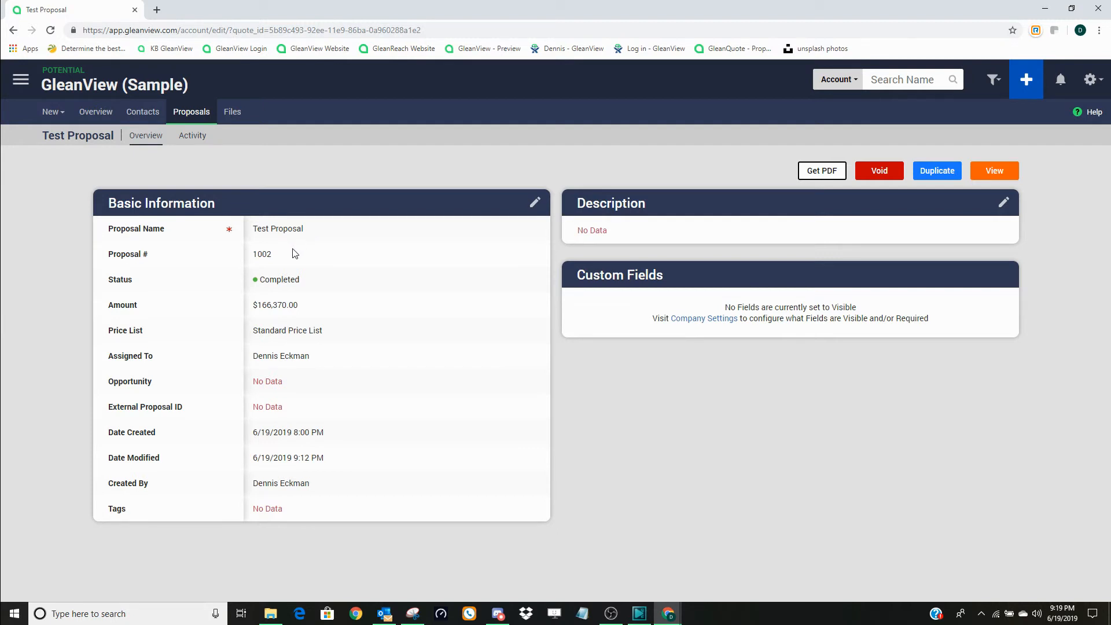
click(825, 173)
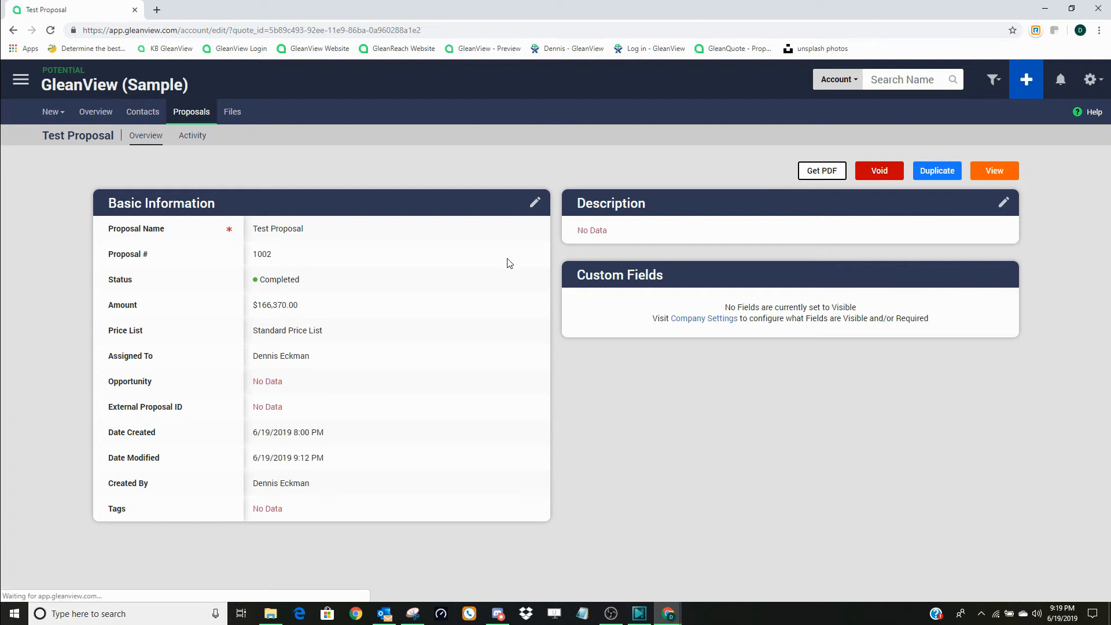
click(93, 585)
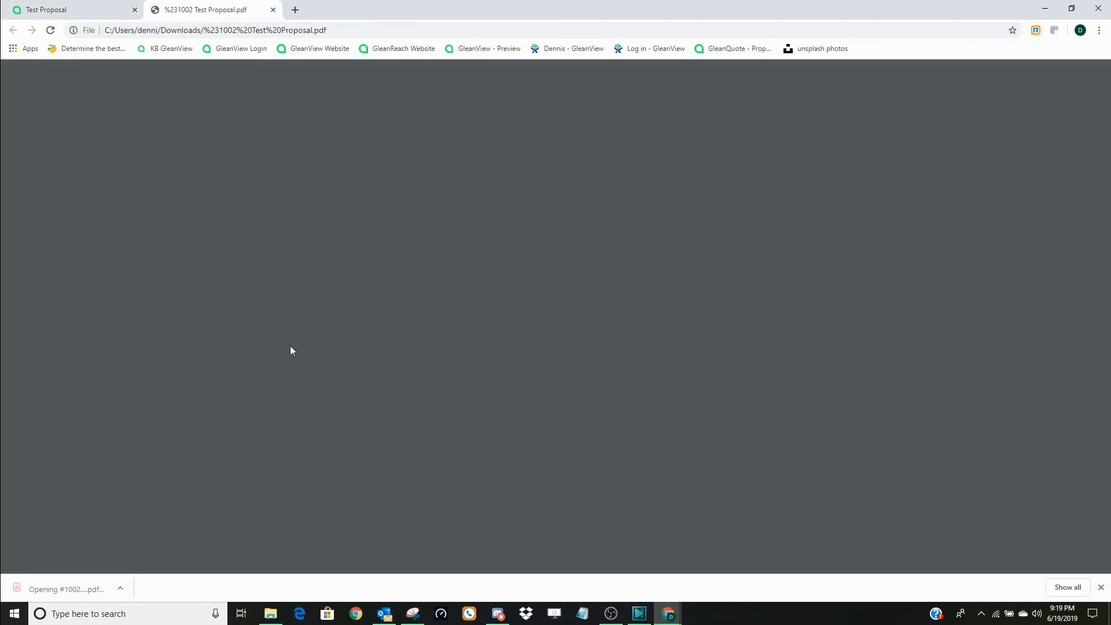
scroll(625, 289, down, 20)
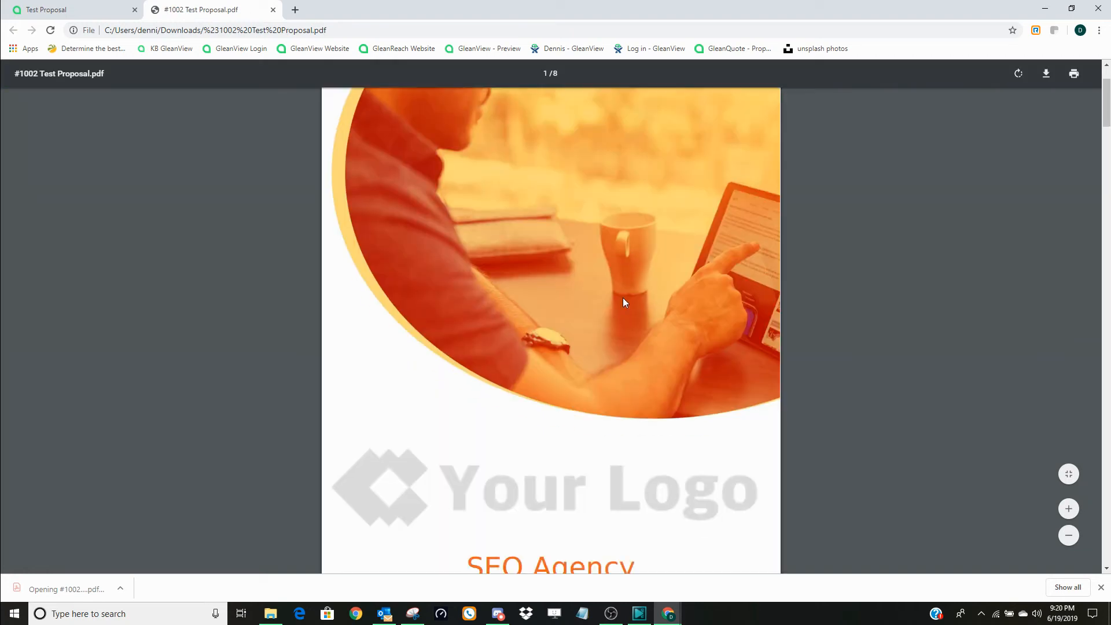
scroll(627, 315, down, 15)
scroll(631, 315, down, 10)
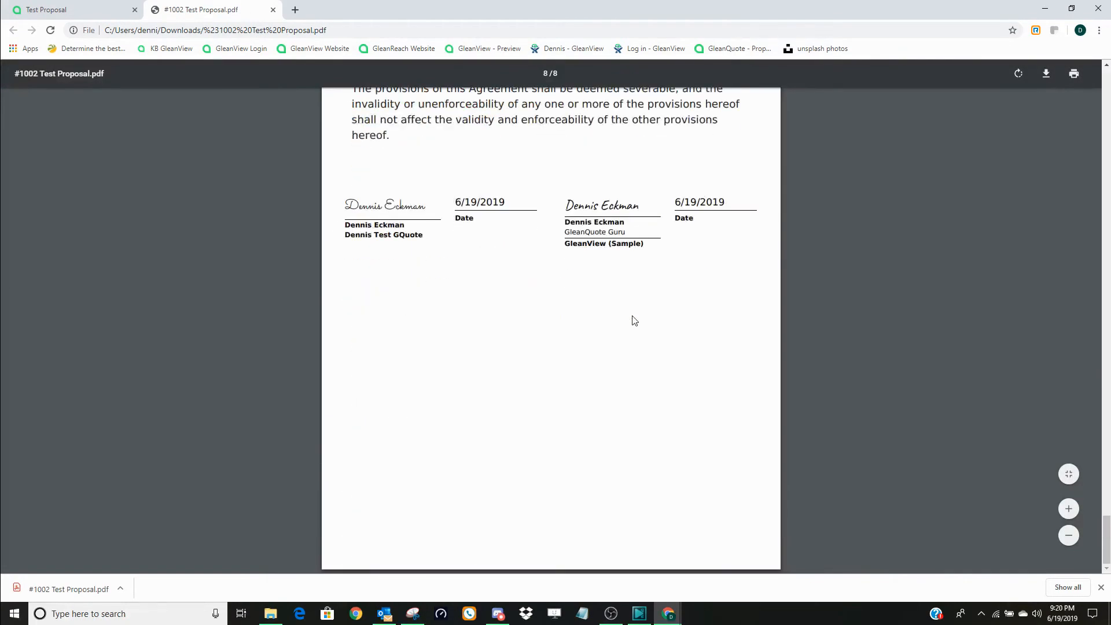